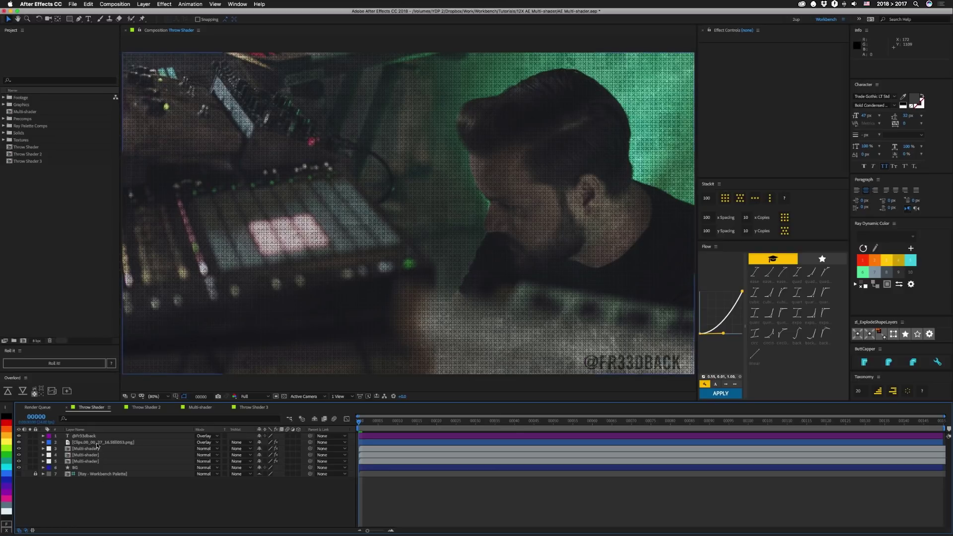
Step: Toggle the Multi-shader layer's Set Matte effect off and back on to compare
{"action": "left_click", "coordinate": [77, 449]}
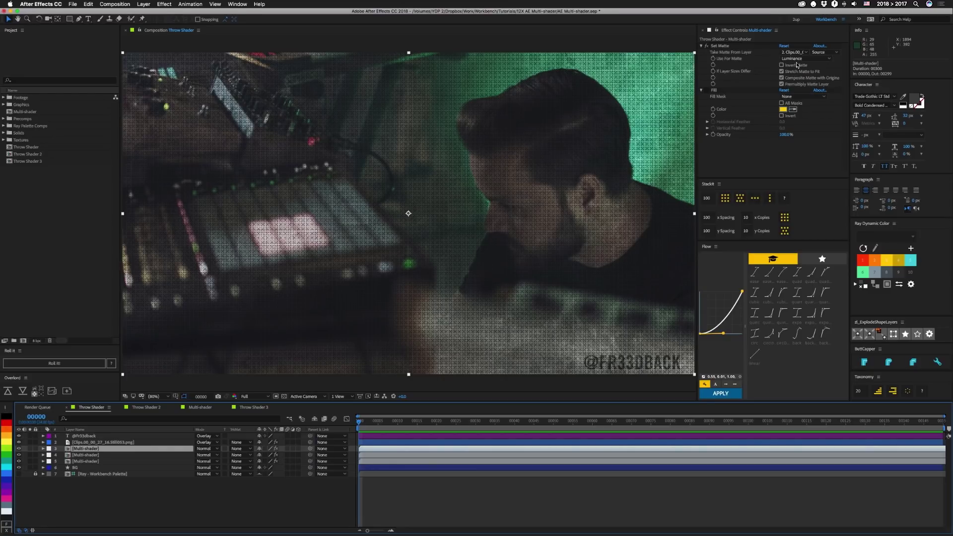
{"action": "left_click", "coordinate": [707, 45]}
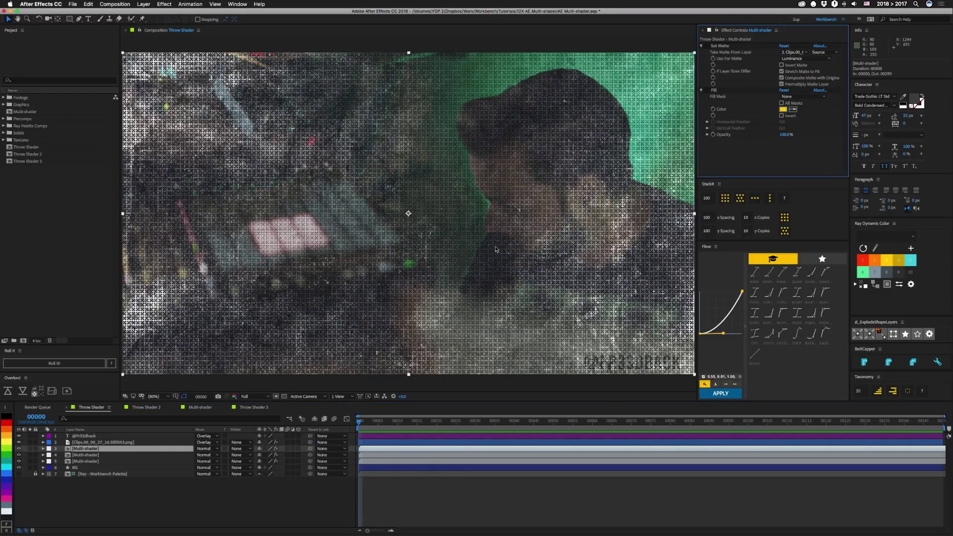
{"action": "left_click", "coordinate": [707, 46]}
{"action": "left_click", "coordinate": [298, 497]}
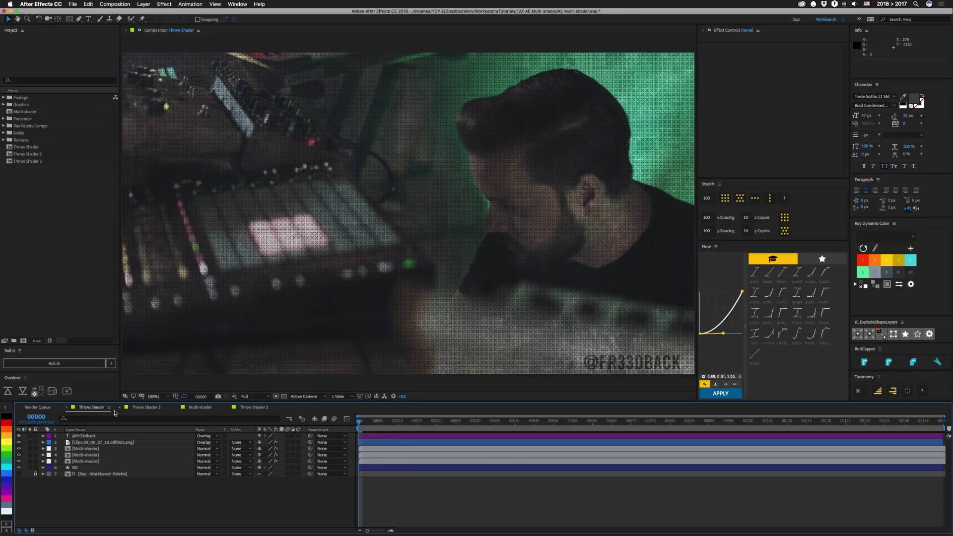
{"action": "left_click", "coordinate": [20, 436]}
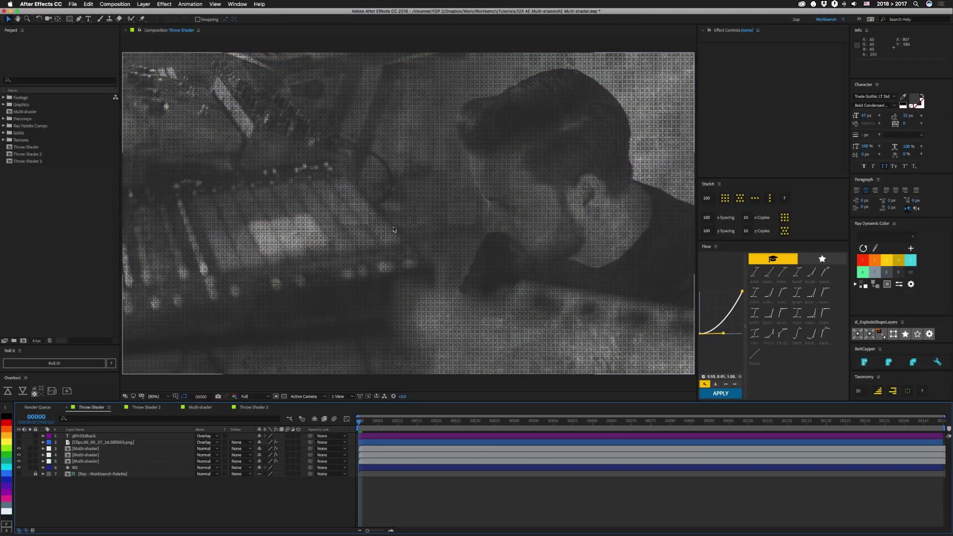
{"action": "left_click", "coordinate": [30, 462]}
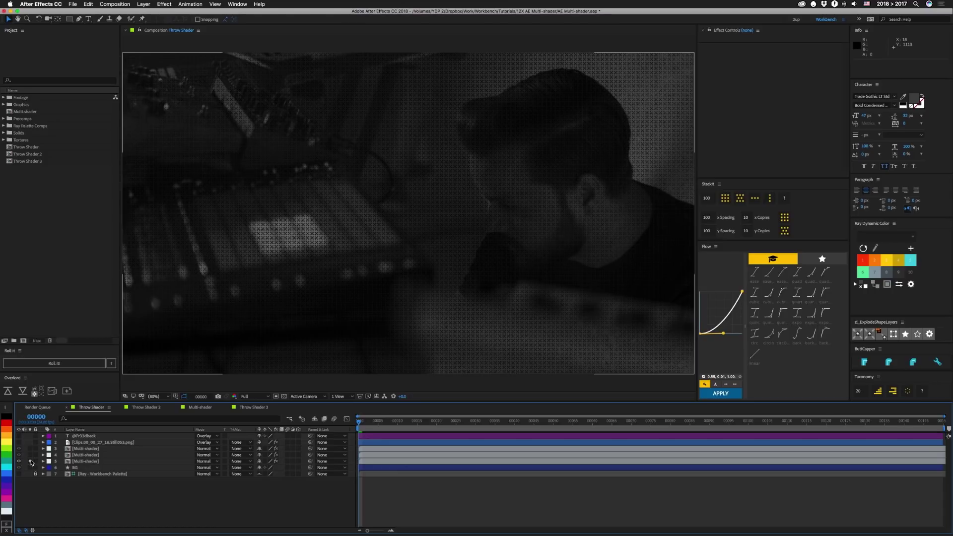
{"action": "left_click", "coordinate": [31, 462]}
{"action": "left_click", "coordinate": [31, 456]}
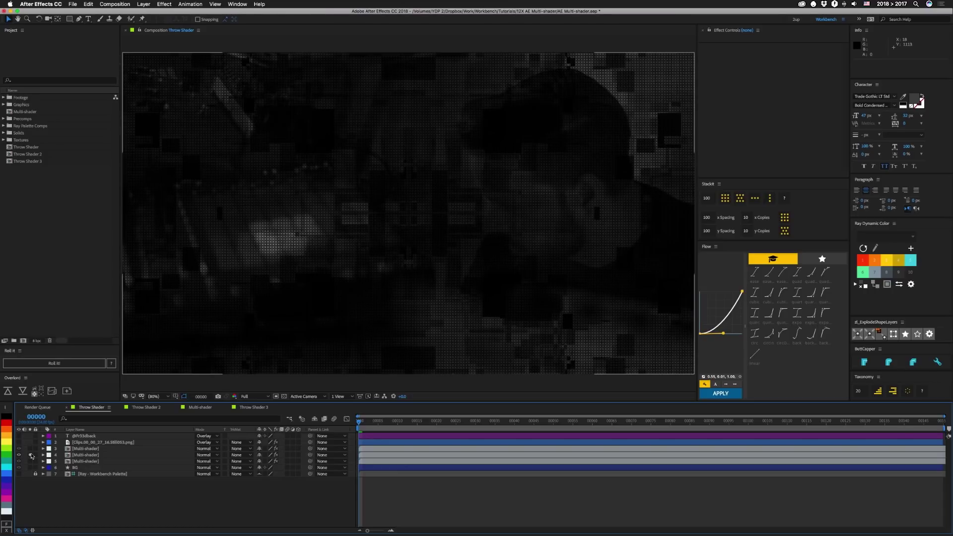
{"action": "left_click", "coordinate": [30, 455]}
{"action": "left_click", "coordinate": [31, 448]}
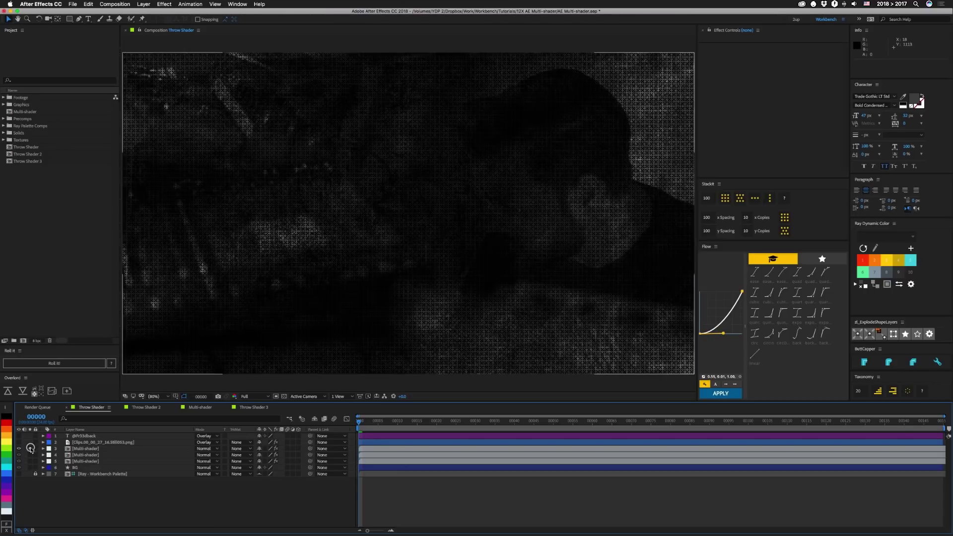
{"action": "left_click", "coordinate": [30, 448]}
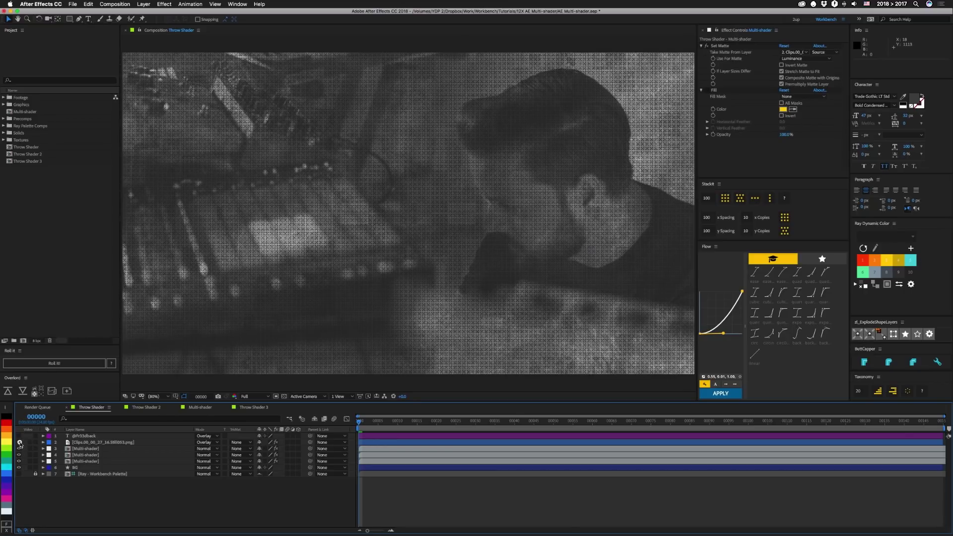
Step: In Throw Shader 2, reveal the Multi-shader layer's master properties and set Angle to 0°
{"action": "left_click", "coordinate": [145, 407]}
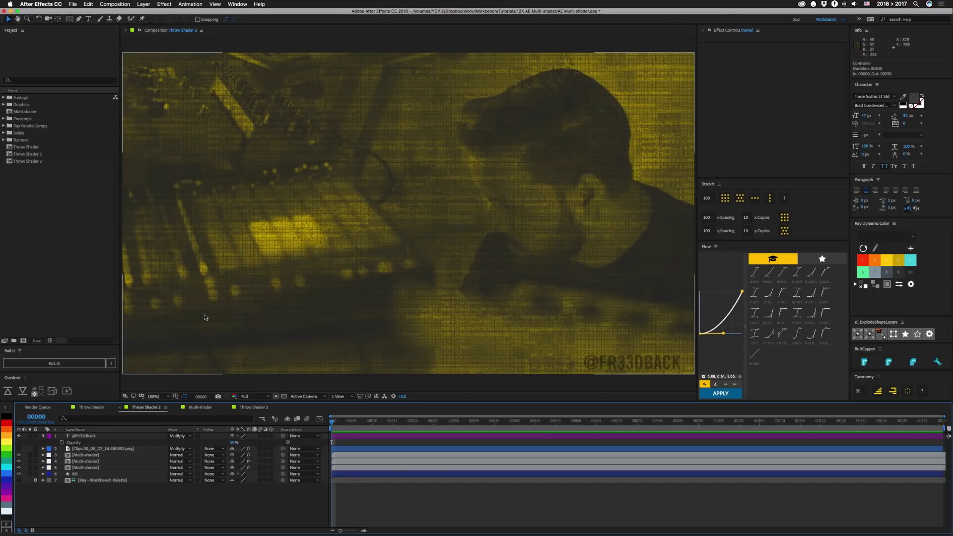
{"action": "left_click", "coordinate": [43, 455]}
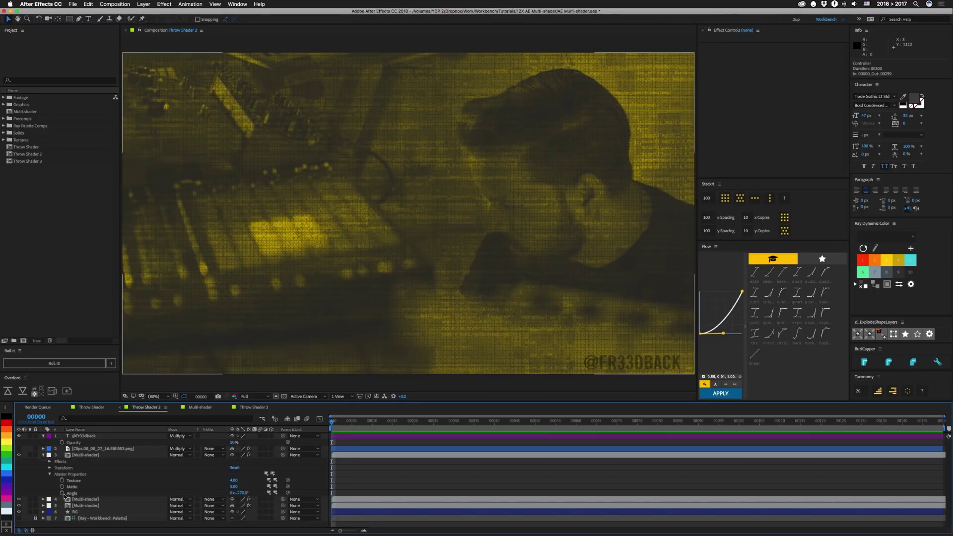
{"action": "left_click", "coordinate": [242, 493]}
{"action": "type", "text": "0"}
{"action": "key", "text": "Return"}
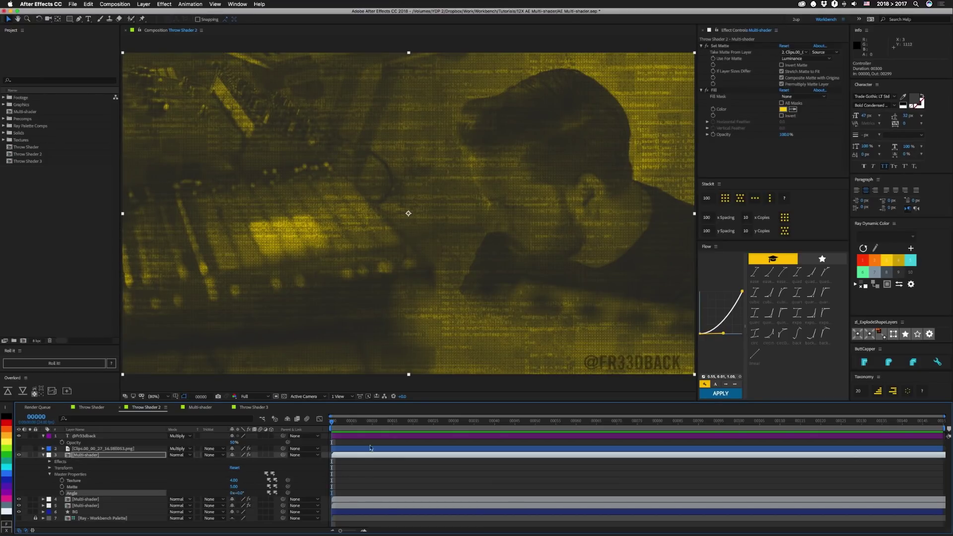
Step: Try Angle values 1° and 180°, then return the Angle to 270°
{"action": "left_click", "coordinate": [242, 494]}
{"action": "type", "text": "1"}
{"action": "key", "text": "Return"}
{"action": "left_click", "coordinate": [238, 494]}
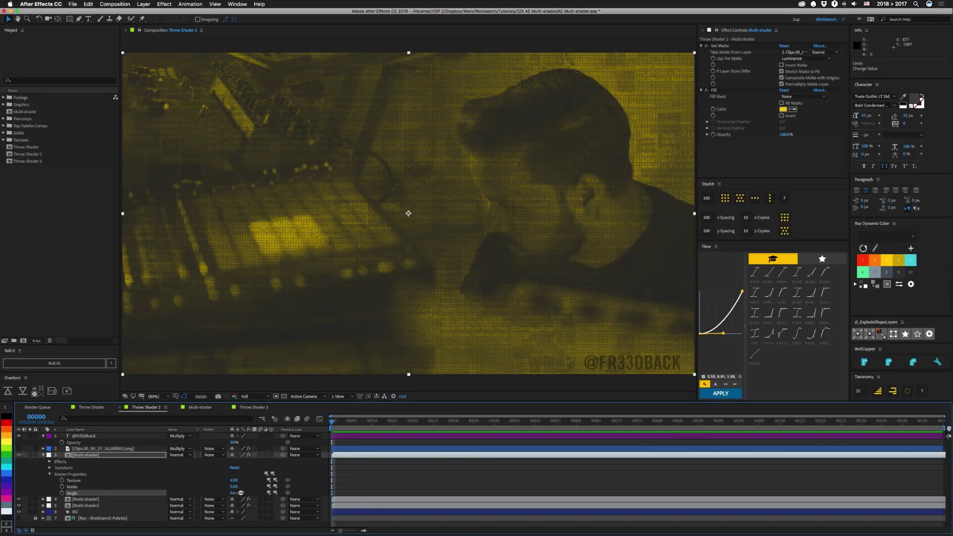
{"action": "type", "text": "180"}
{"action": "key", "text": "Return"}
{"action": "left_click", "coordinate": [242, 494]}
{"action": "type", "text": "270"}
{"action": "key", "text": "Return"}
{"action": "left_click", "coordinate": [201, 407]}
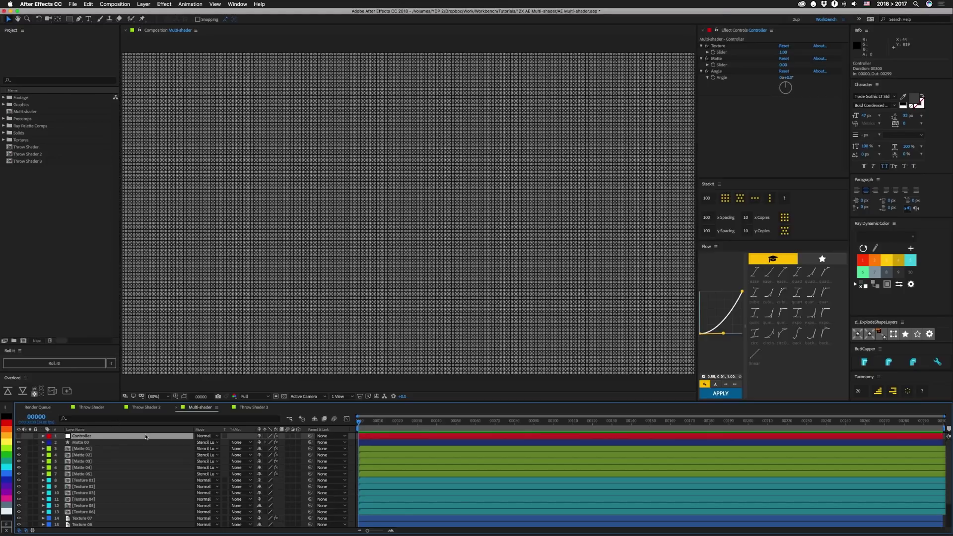
Step: Undo the last change and save the project
{"action": "key", "text": "ctrl+z"}
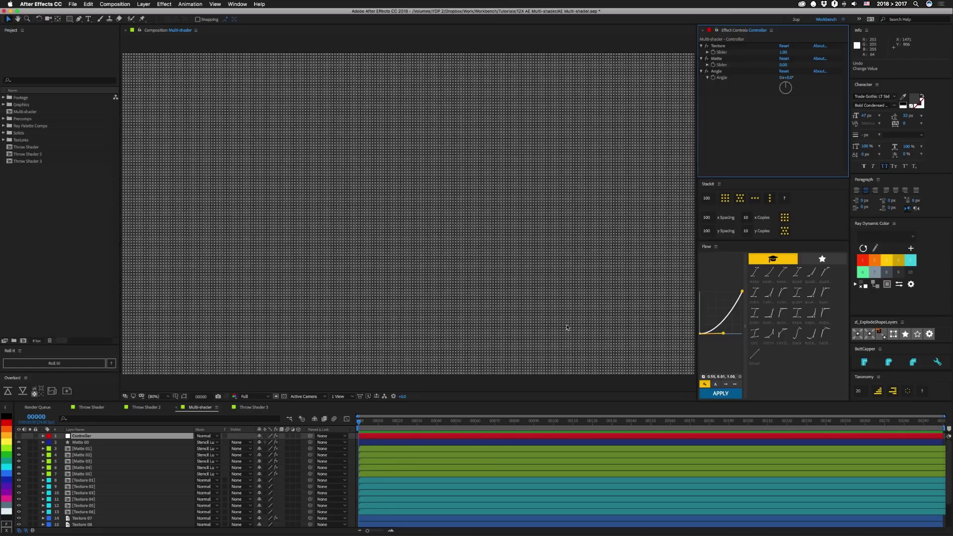
{"action": "key", "text": "super+s"}
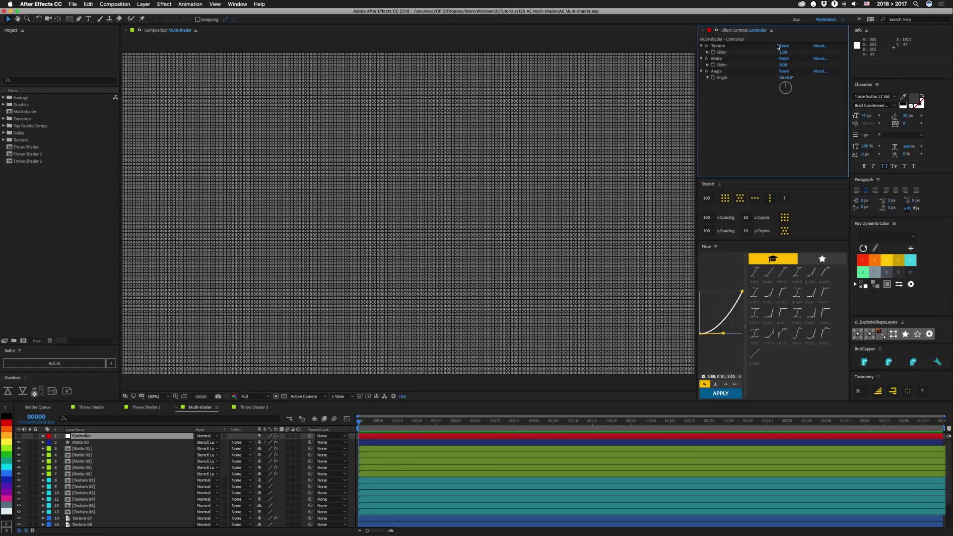
Step: Set the Controller's Texture to 1, then step it up through each pattern to 13
{"action": "left_click", "coordinate": [784, 53]}
{"action": "type", "text": "1"}
{"action": "key", "text": "Return"}
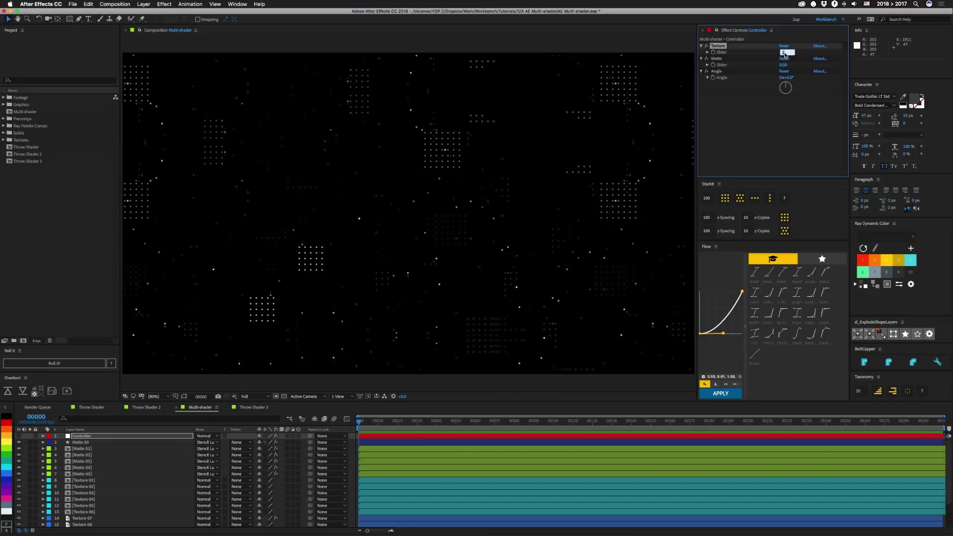
{"action": "key", "text": "Up"}
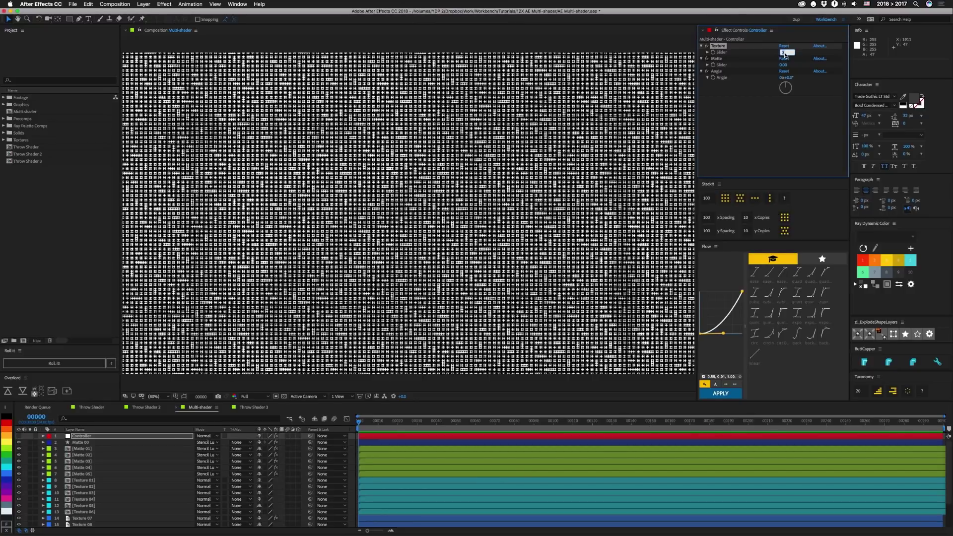
{"action": "key", "text": "Up"}
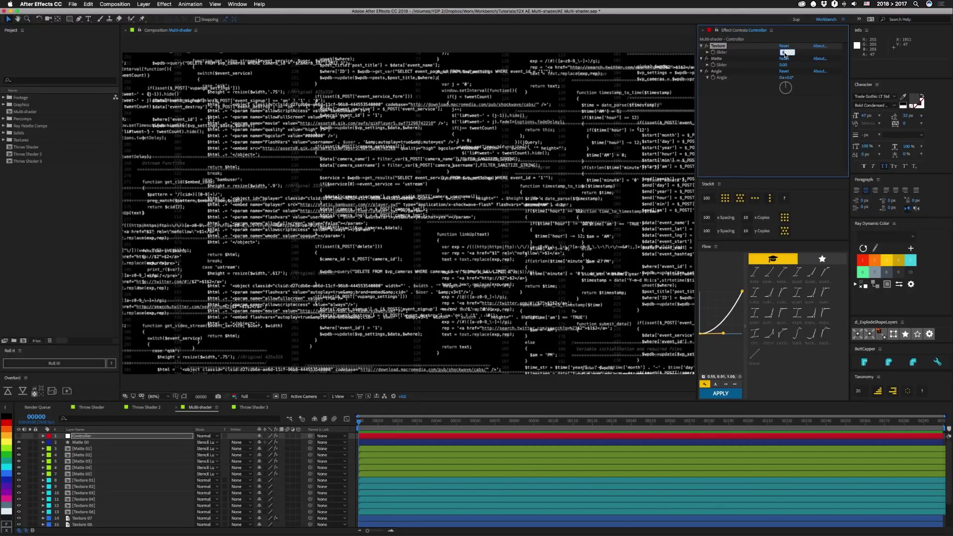
{"action": "key", "text": "Up"}
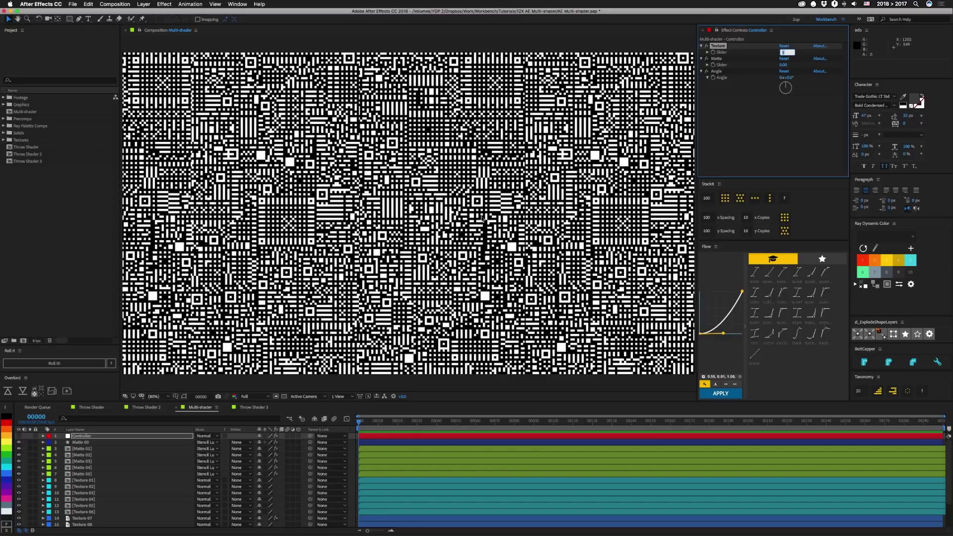
{"action": "key", "text": "Up"}
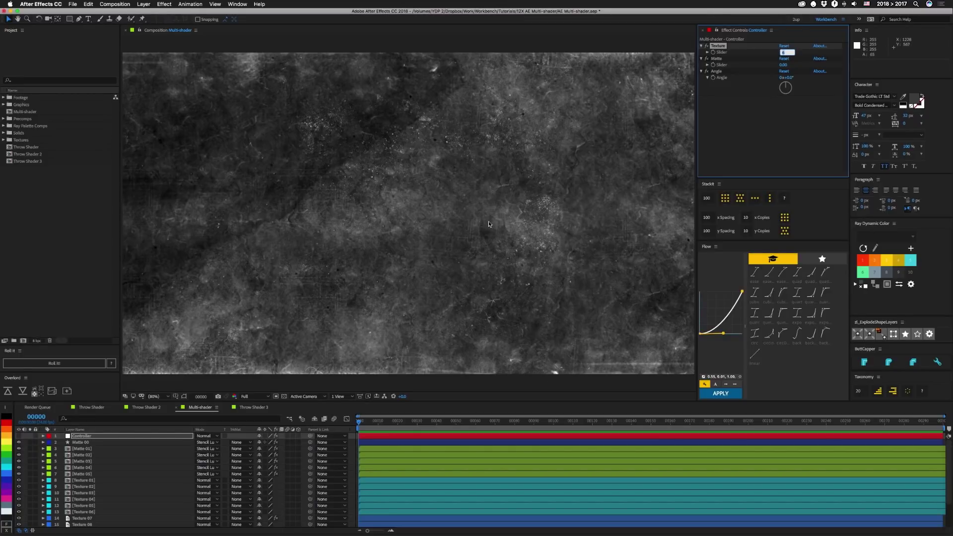
{"action": "key", "text": "Up"}
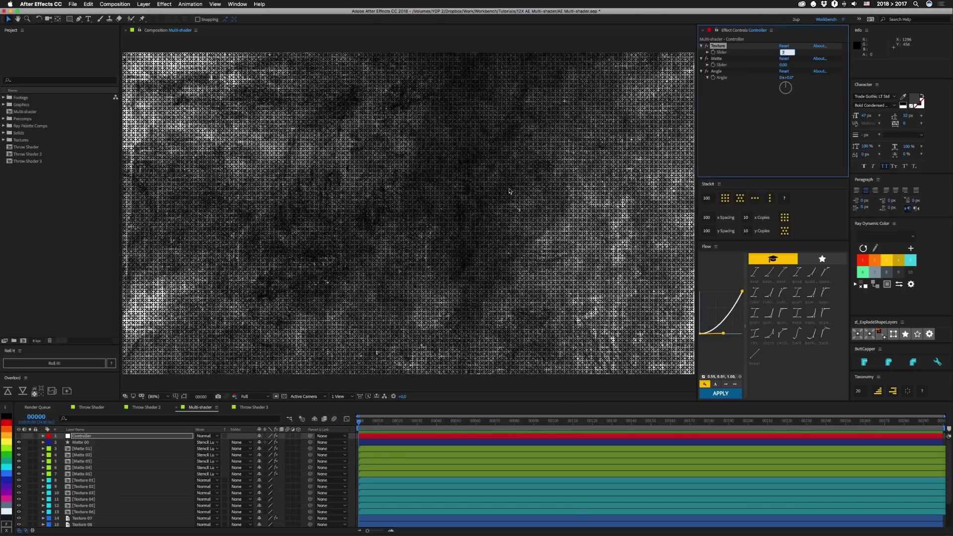
{"action": "key", "text": "Up"}
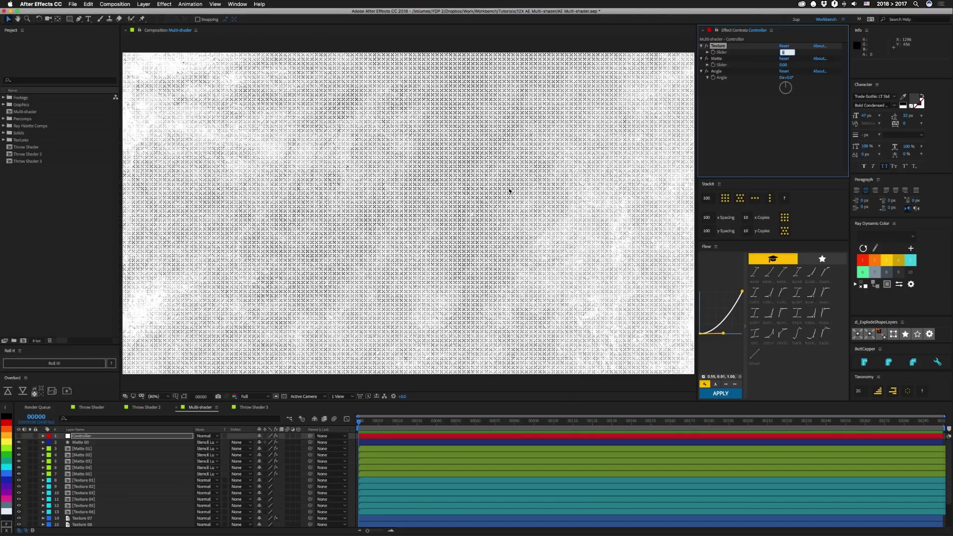
{"action": "key", "text": "Up"}
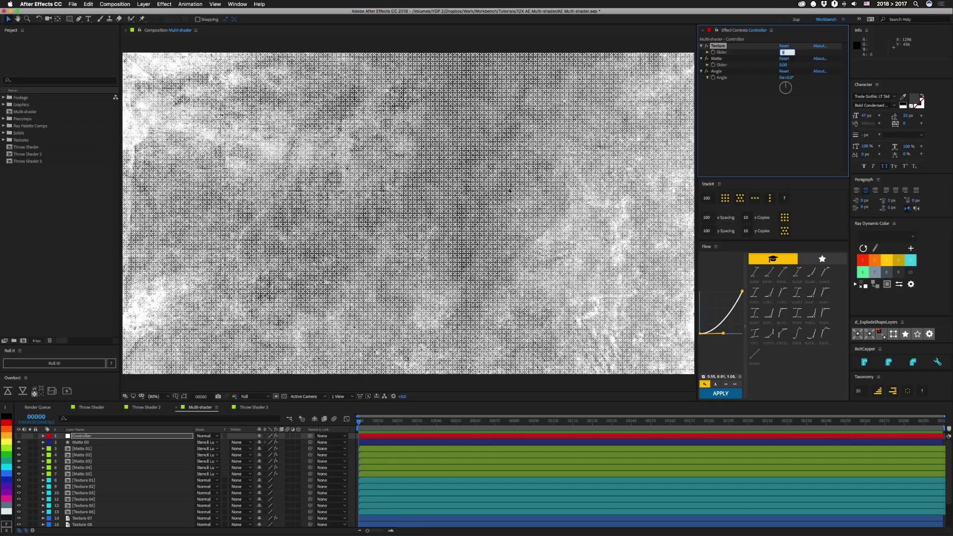
{"action": "key", "text": "Up"}
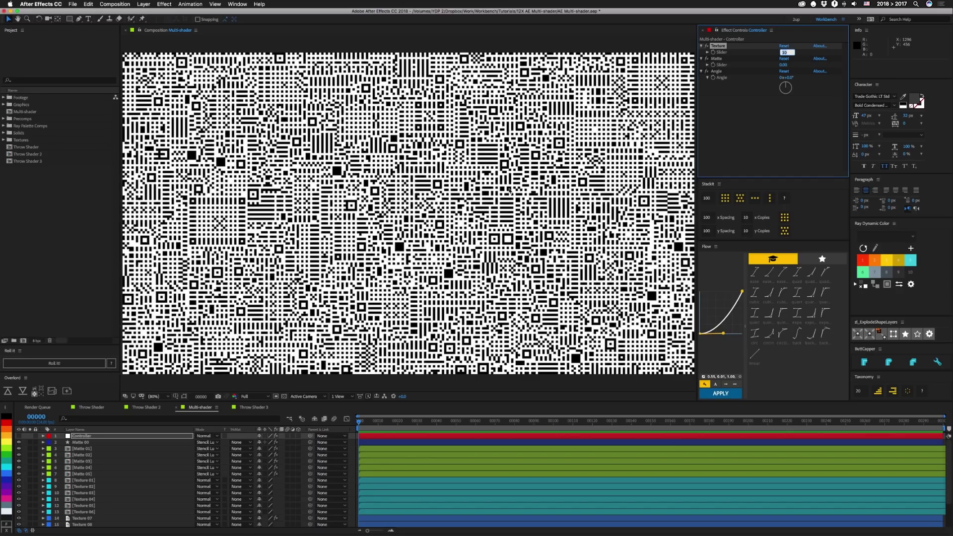
{"action": "key", "text": "Up"}
{"action": "key", "text": "Up"}
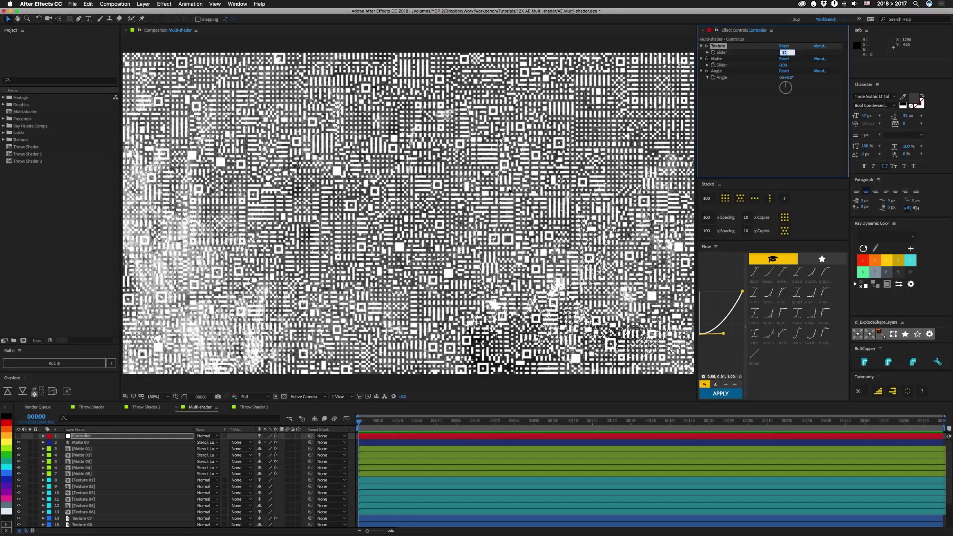
{"action": "key", "text": "Up"}
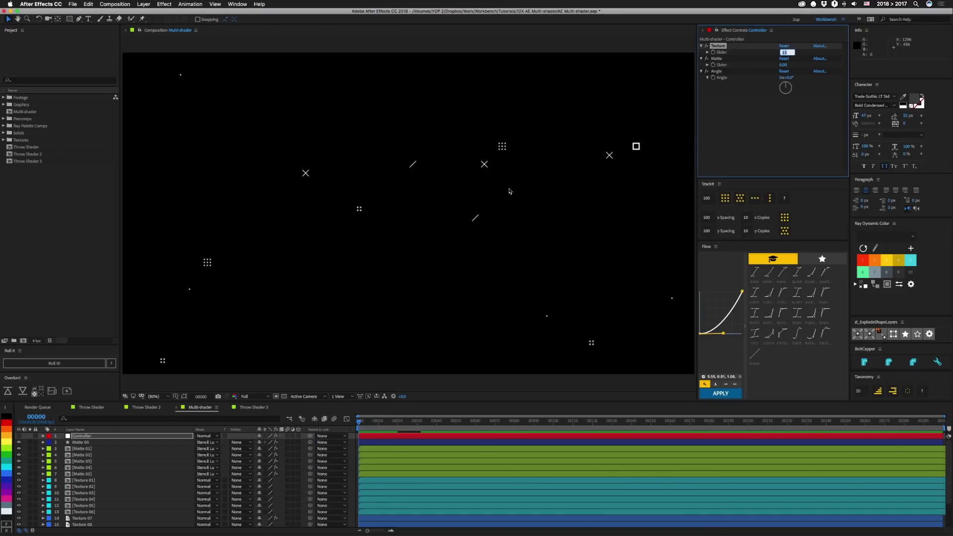
{"action": "left_click", "coordinate": [796, 108]}
Step: Set the Controller's Texture to 1 and its Matte to 1
{"action": "left_click", "coordinate": [786, 52]}
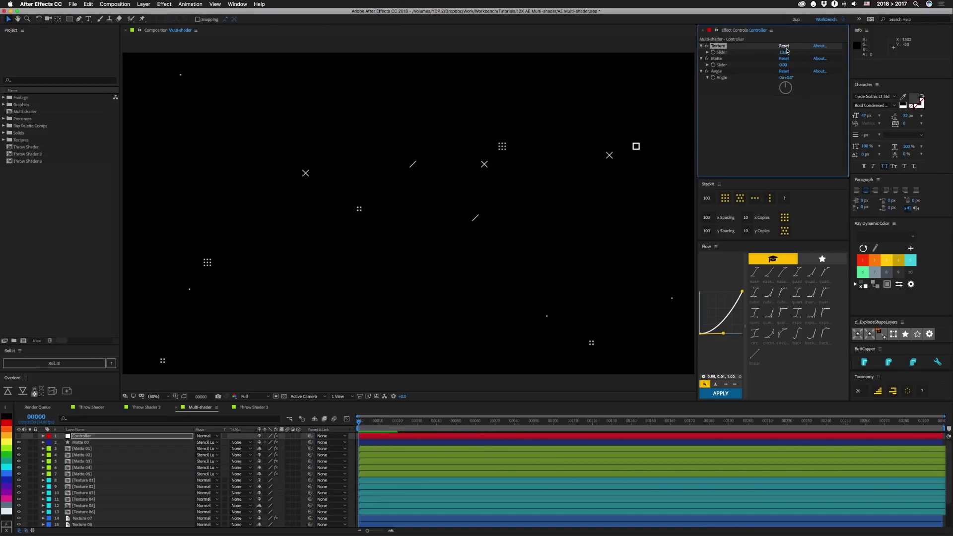
{"action": "type", "text": "1"}
{"action": "key", "text": "Return"}
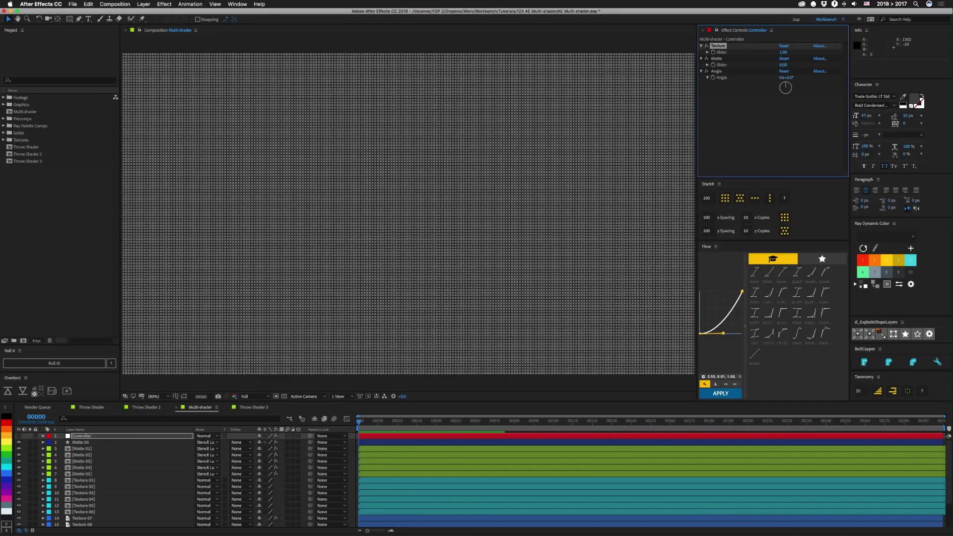
{"action": "left_click", "coordinate": [784, 65]}
{"action": "type", "text": "1"}
{"action": "key", "text": "Return"}
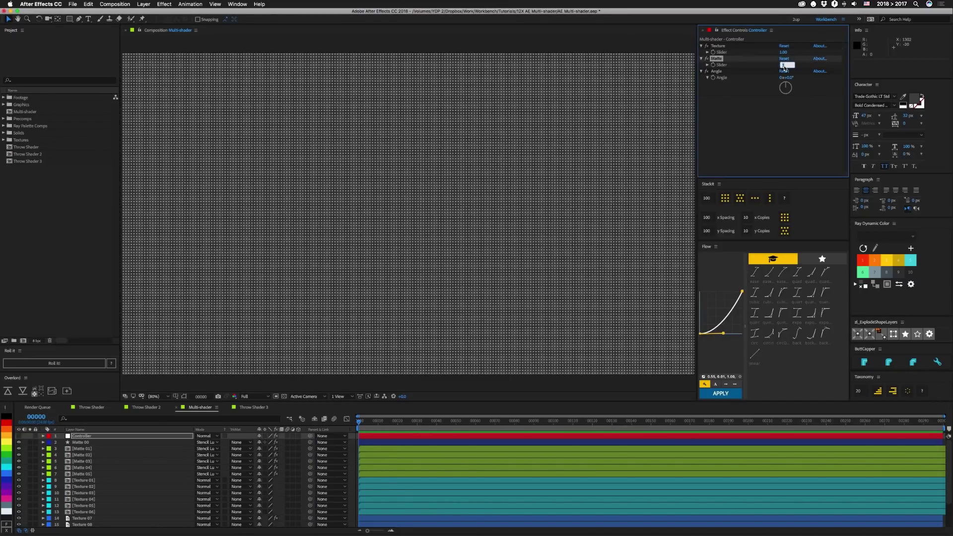
Step: Step the Matte value up three times to compare patterns, ending on a dense gray grid
{"action": "key", "text": "Up"}
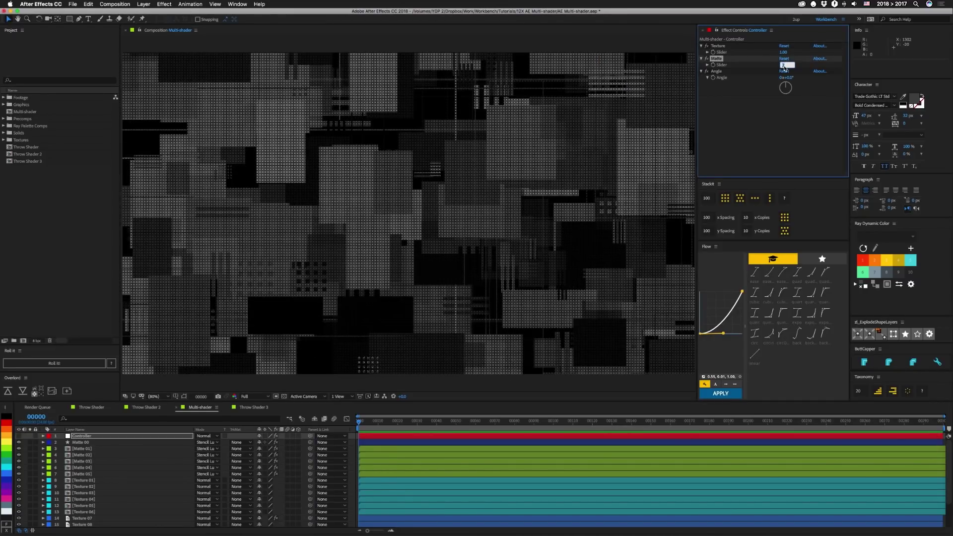
{"action": "key", "text": "Up"}
{"action": "key", "text": "Up"}
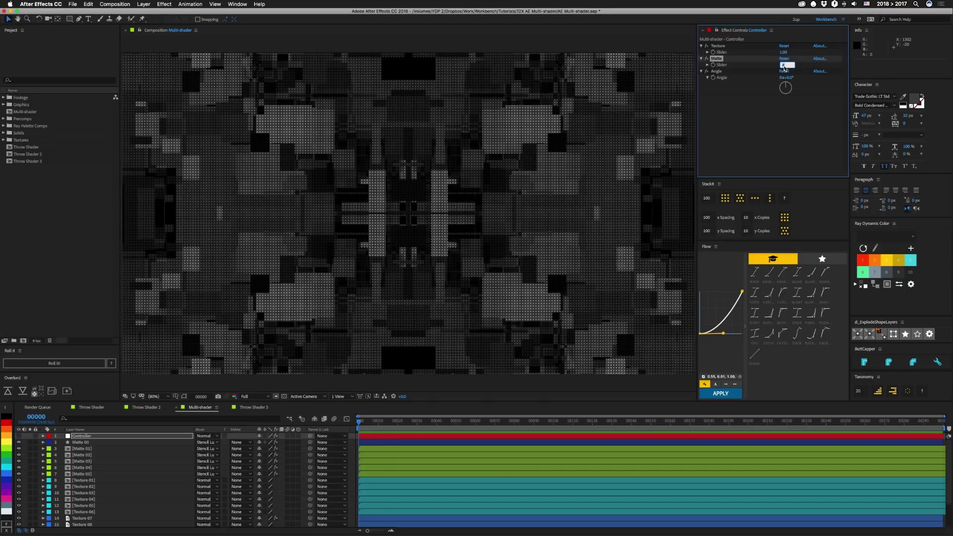
{"action": "key", "text": "Up"}
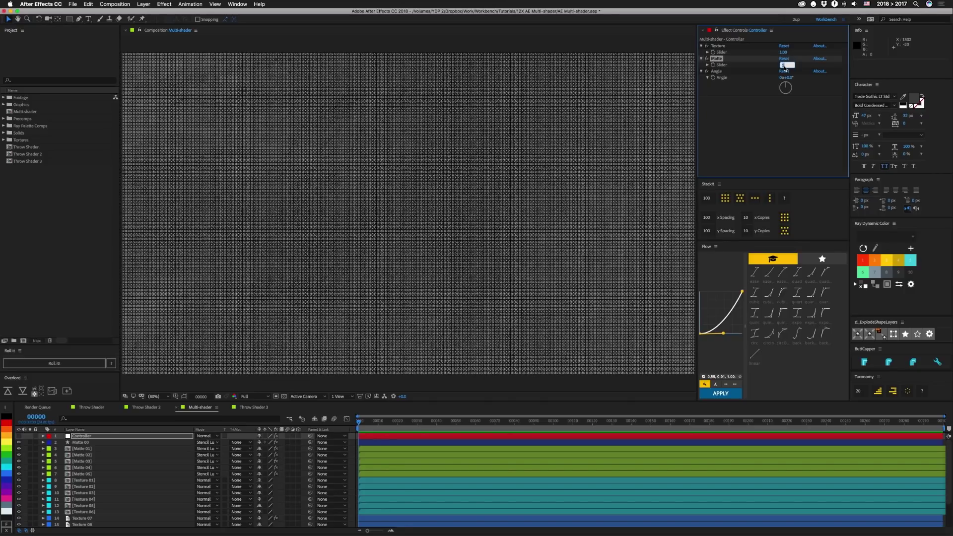
{"action": "left_click", "coordinate": [785, 52]}
Step: Set Texture to 4 for the code-text look and reveal Matte 01's expressions
{"action": "key", "text": "Up"}
{"action": "key", "text": "Up"}
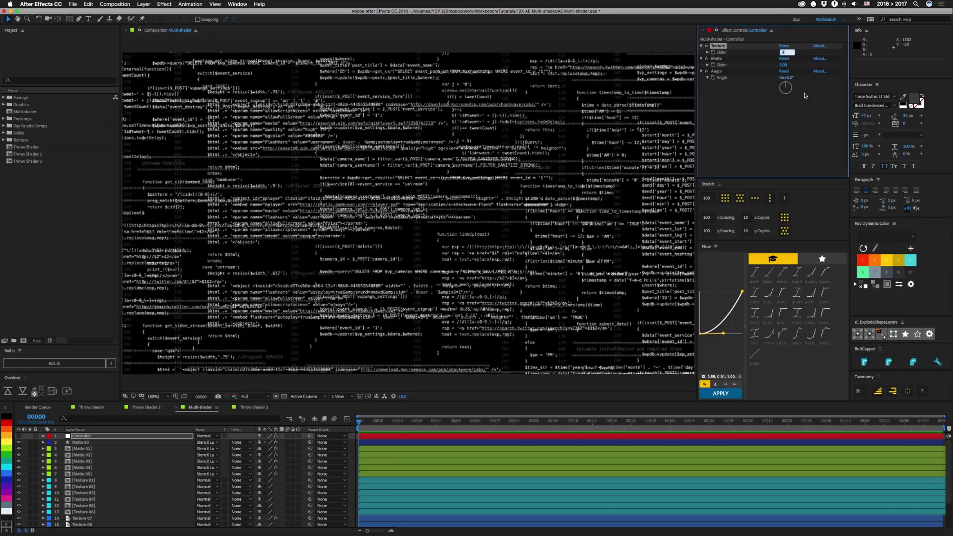
{"action": "left_click", "coordinate": [81, 435]}
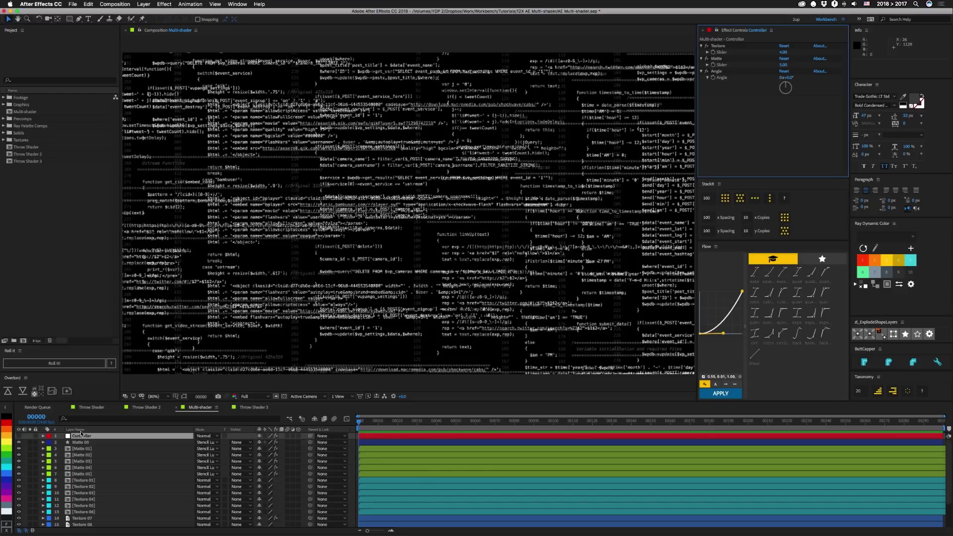
{"action": "left_click", "coordinate": [82, 448]}
{"action": "key", "text": "e"}
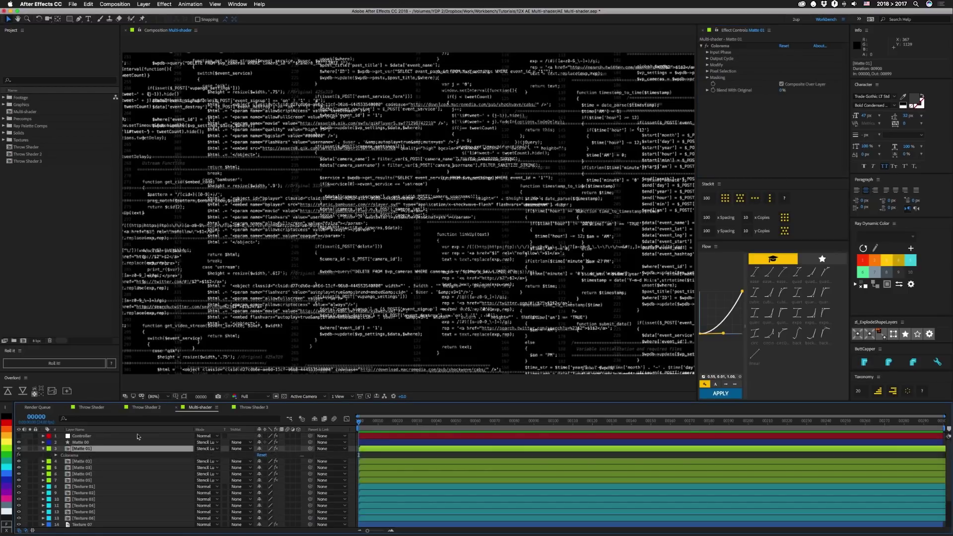
{"action": "key", "text": "e"}
{"action": "key", "text": "e"}
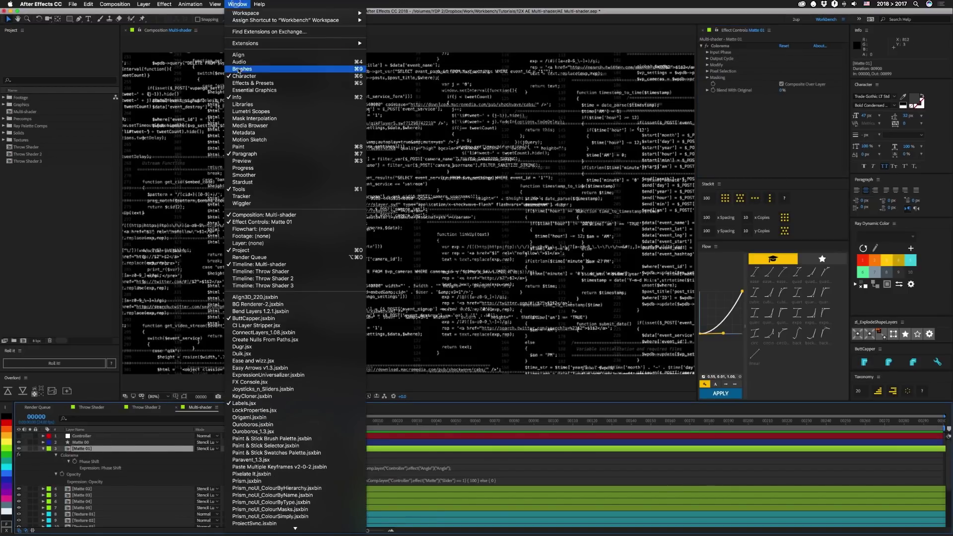
Step: View Matte 01's Opacity and Phase Shift expressions in the Expressionist editor
{"action": "mouse_move", "coordinate": [293, 43]}
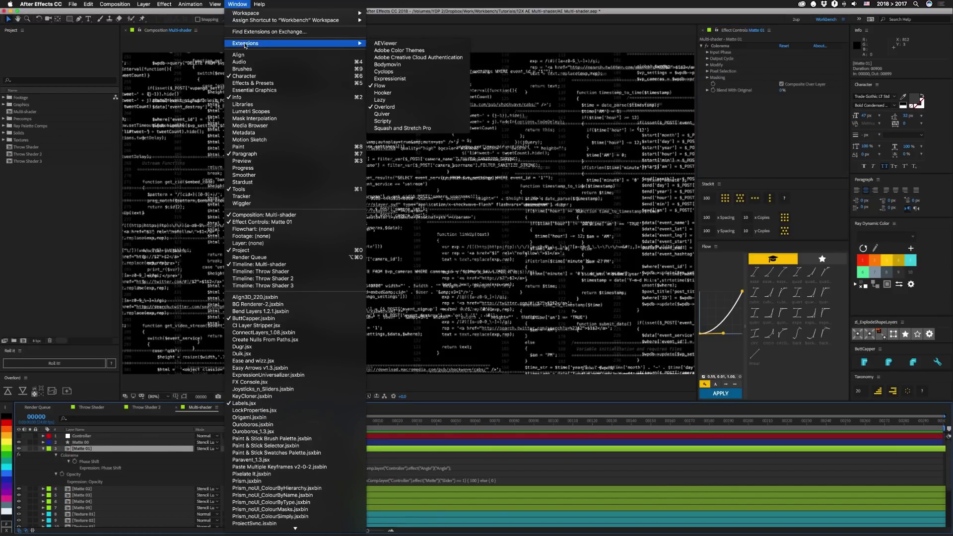
{"action": "left_click", "coordinate": [385, 79]}
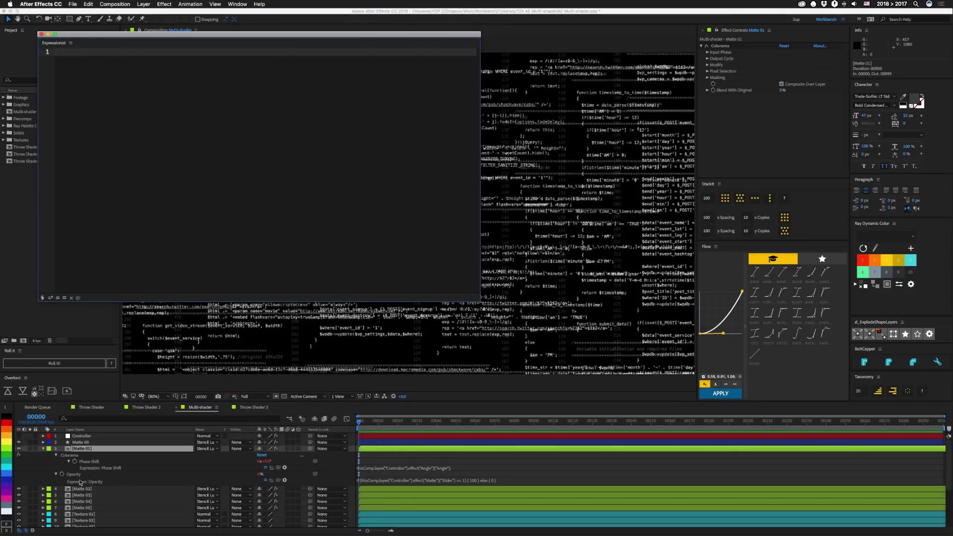
{"action": "left_click", "coordinate": [75, 476]}
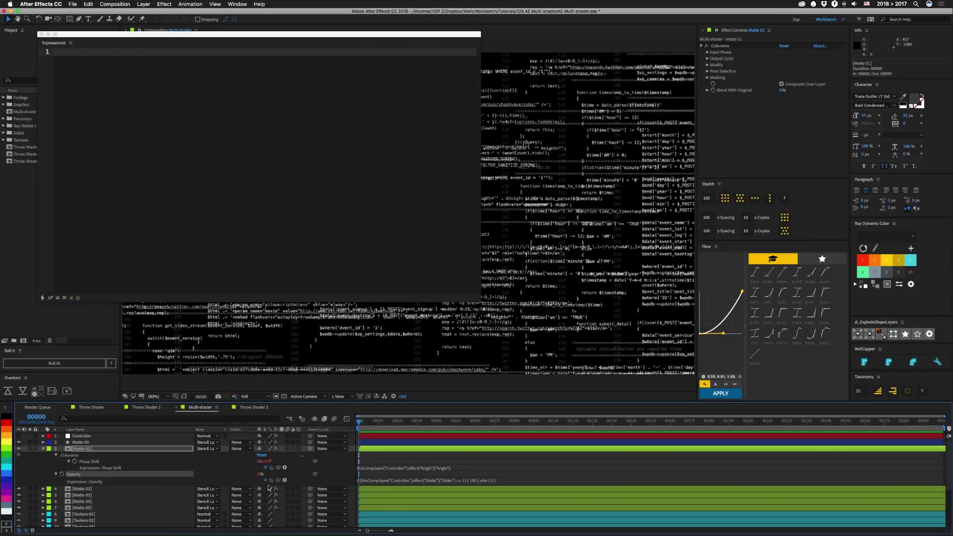
{"action": "left_click", "coordinate": [57, 299]}
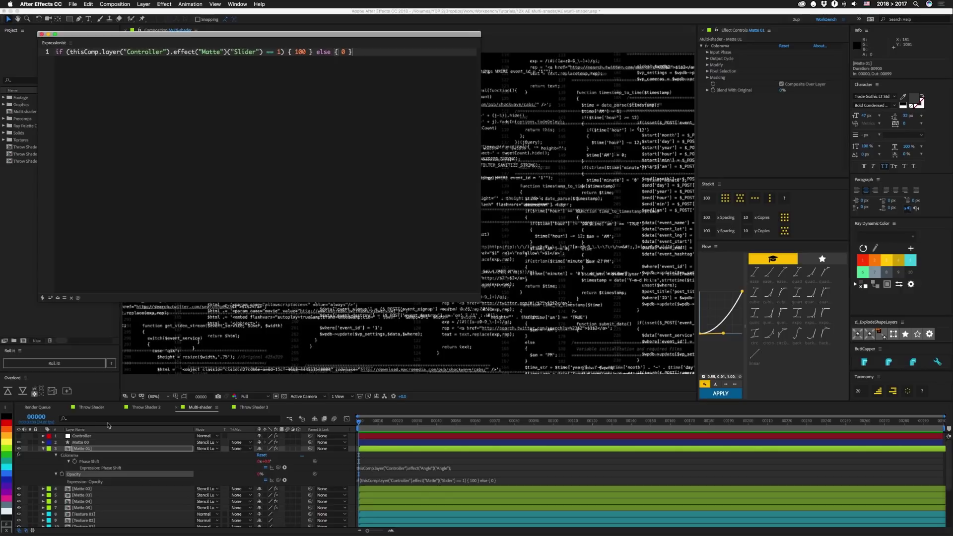
{"action": "left_click", "coordinate": [89, 463]}
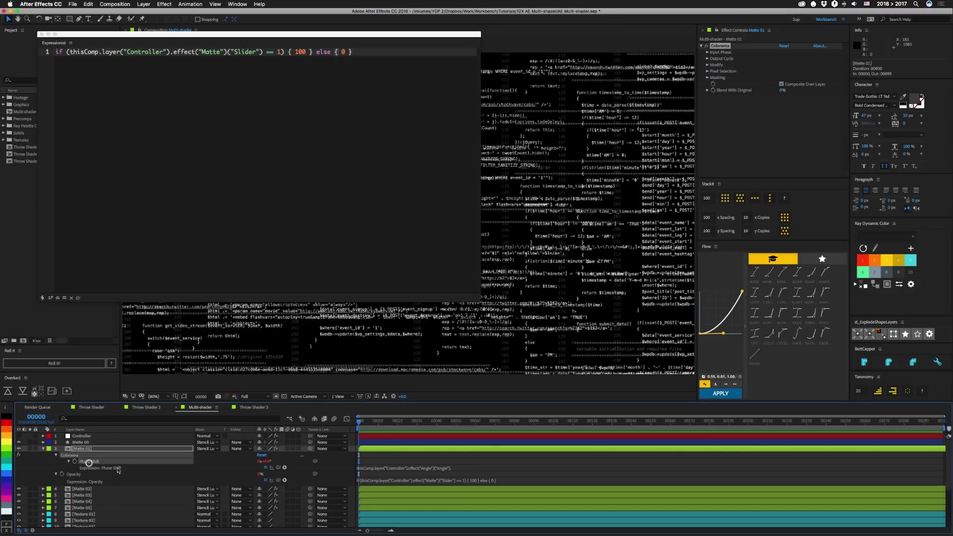
{"action": "left_click", "coordinate": [59, 299]}
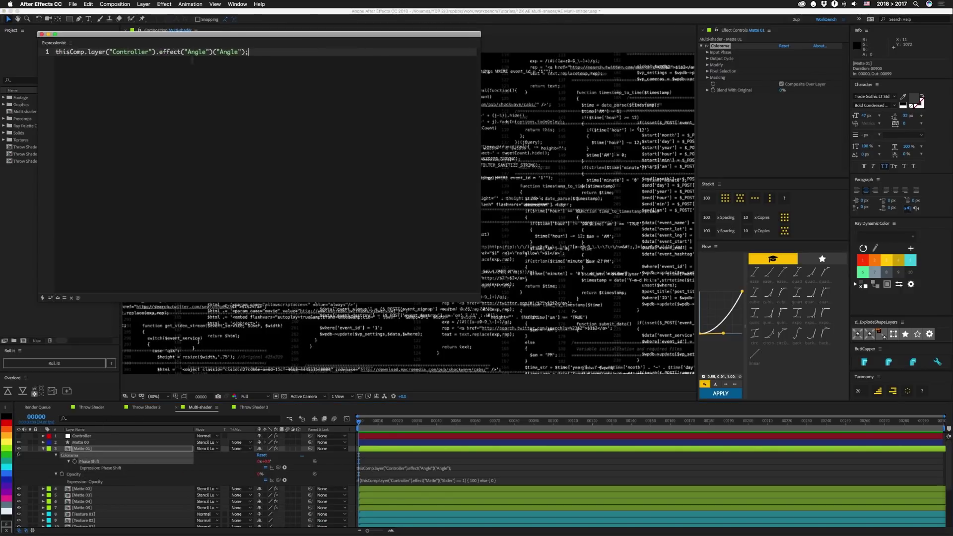
{"action": "left_click", "coordinate": [42, 35]}
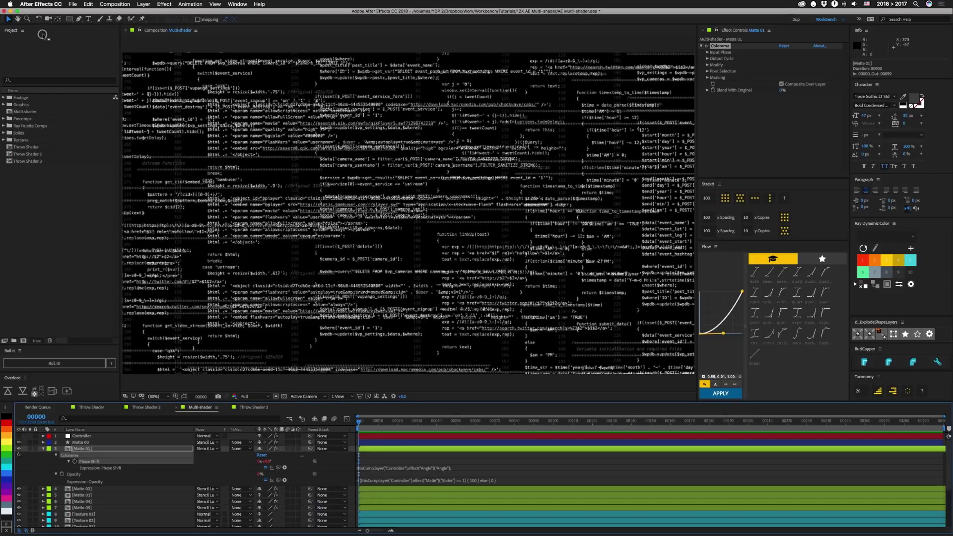
{"action": "left_click", "coordinate": [252, 407]}
Step: Show the Multi-shader layer's Texture, Matte and Angle master properties and preview the comp
{"action": "left_click", "coordinate": [70, 435]}
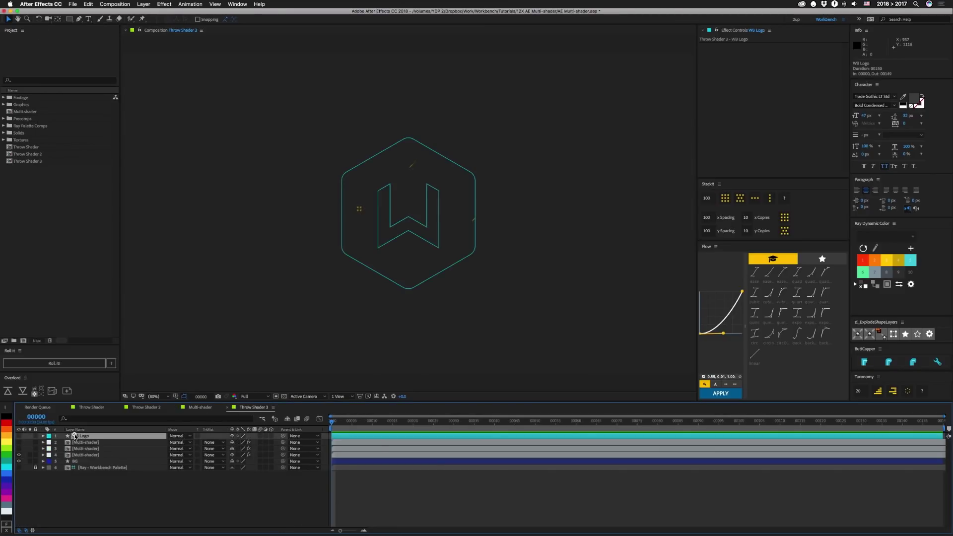
{"action": "left_click", "coordinate": [78, 456]}
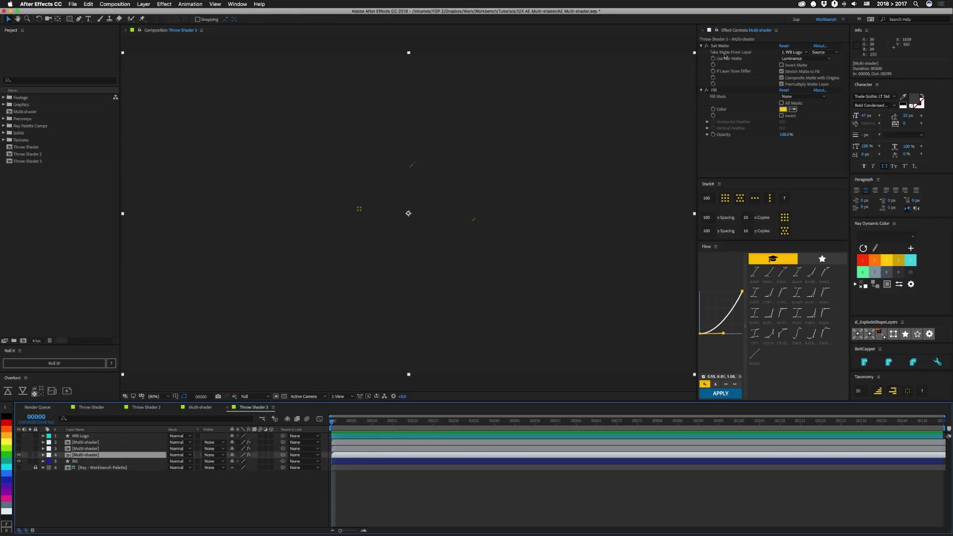
{"action": "left_click", "coordinate": [43, 455]}
{"action": "left_click", "coordinate": [50, 474]}
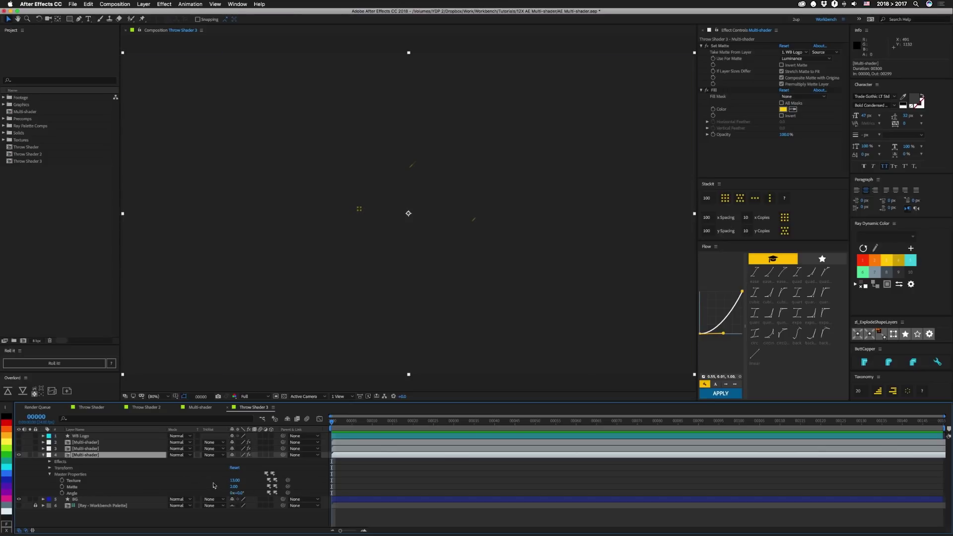
{"action": "key", "text": "space"}
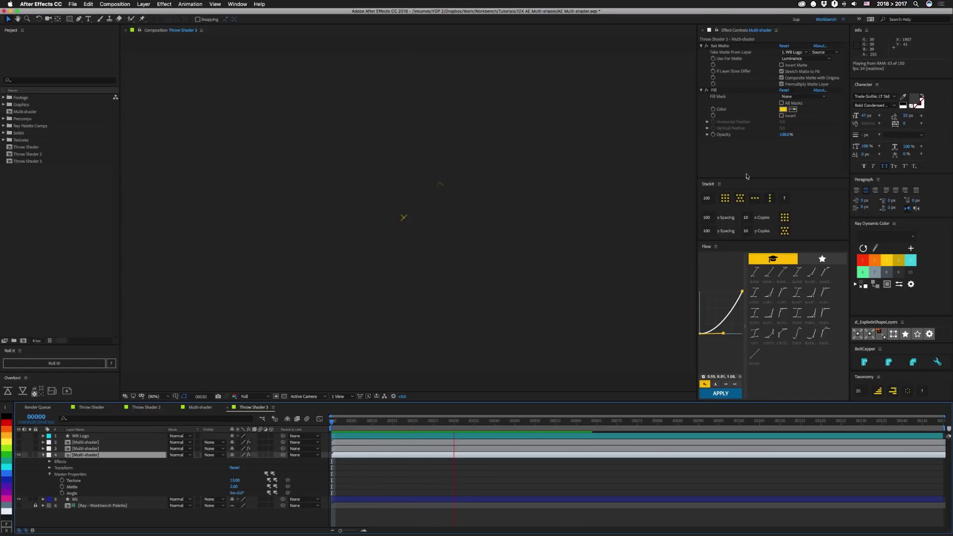
{"action": "key", "text": "space"}
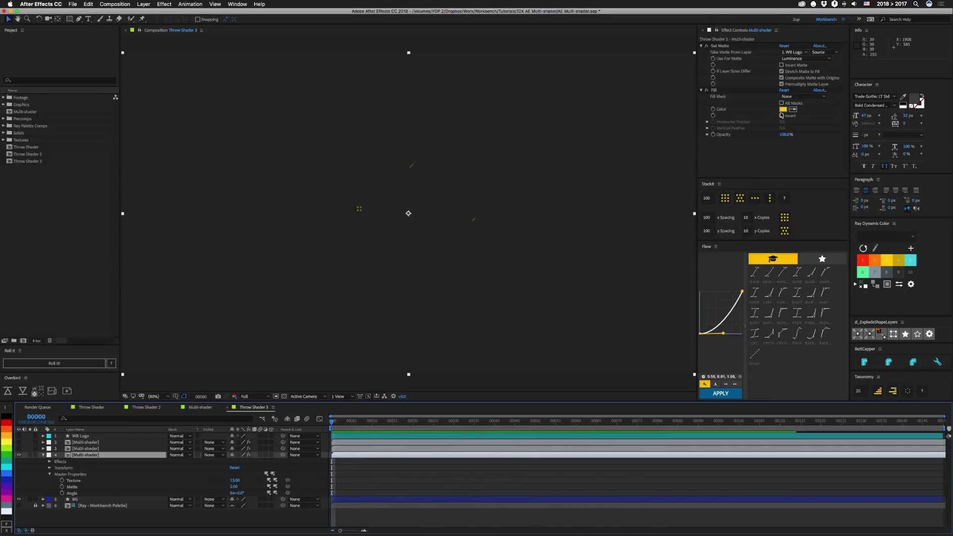
Step: Change the shader fill to lighter yellow FED83C and turn on layers 3 and 4
{"action": "left_click", "coordinate": [783, 110]}
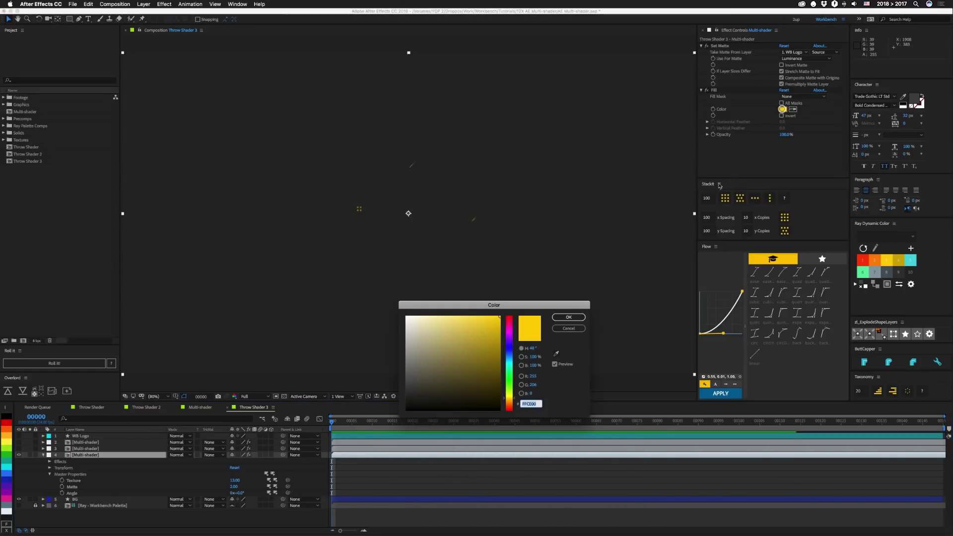
{"action": "left_click", "coordinate": [478, 316]}
{"action": "left_click", "coordinate": [567, 317]}
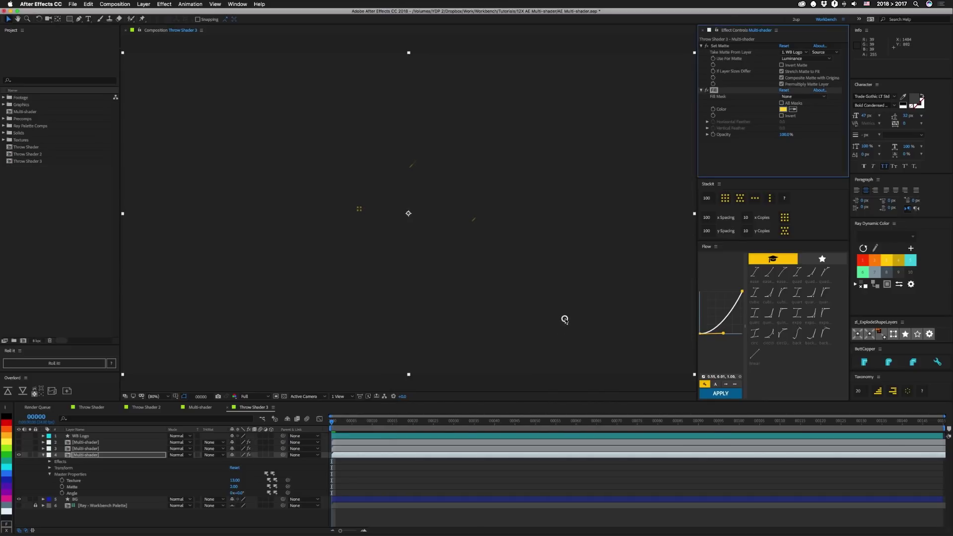
{"action": "left_click_drag", "start_coordinate": [20, 454], "coordinate": [20, 448]}
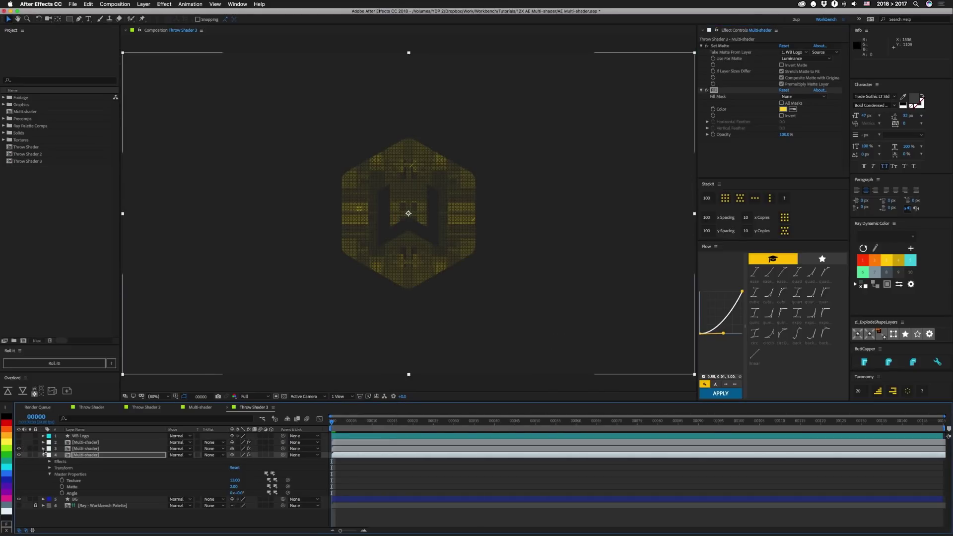
Step: Set the third Multi-shader layer's Texture to 4 and Matte to 2
{"action": "left_click", "coordinate": [43, 449]}
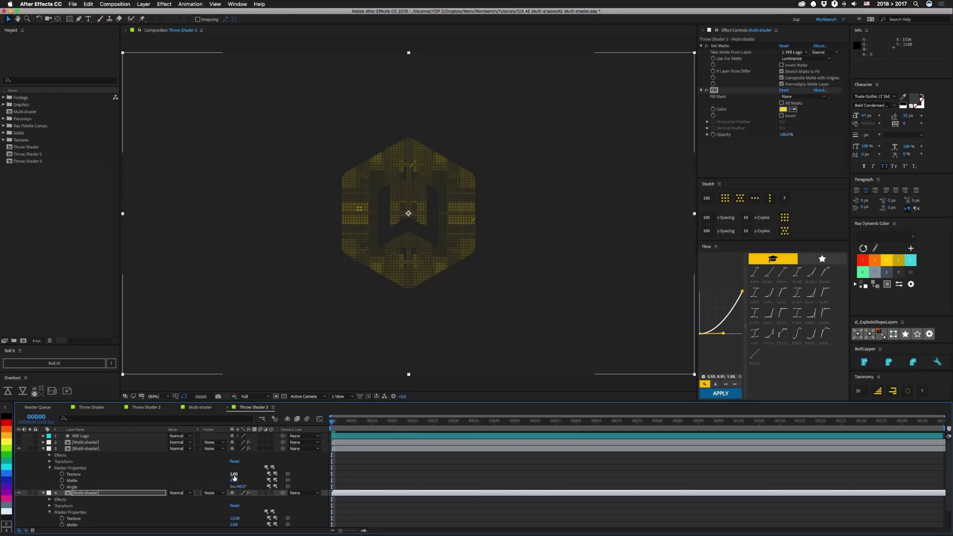
{"action": "left_click", "coordinate": [233, 480]}
{"action": "type", "text": "0"}
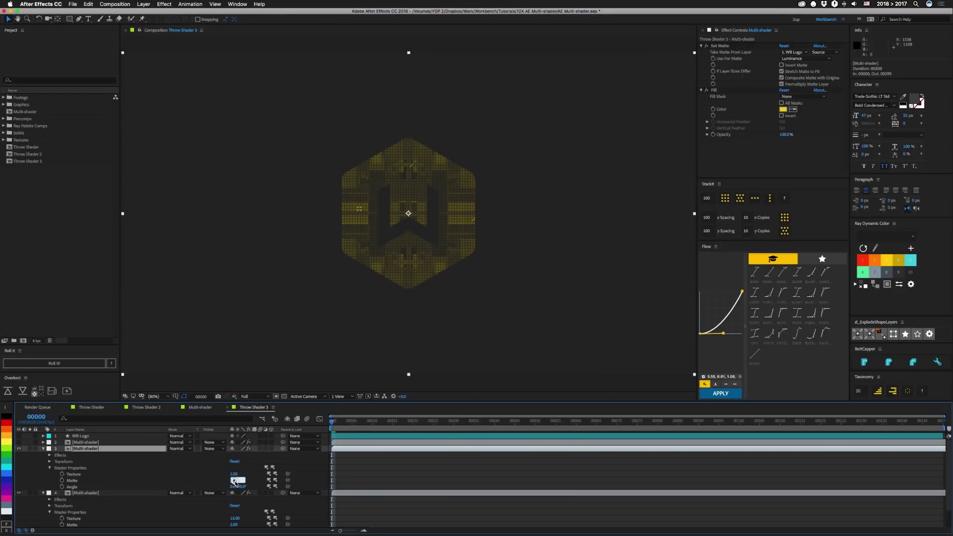
{"action": "key", "text": "Return"}
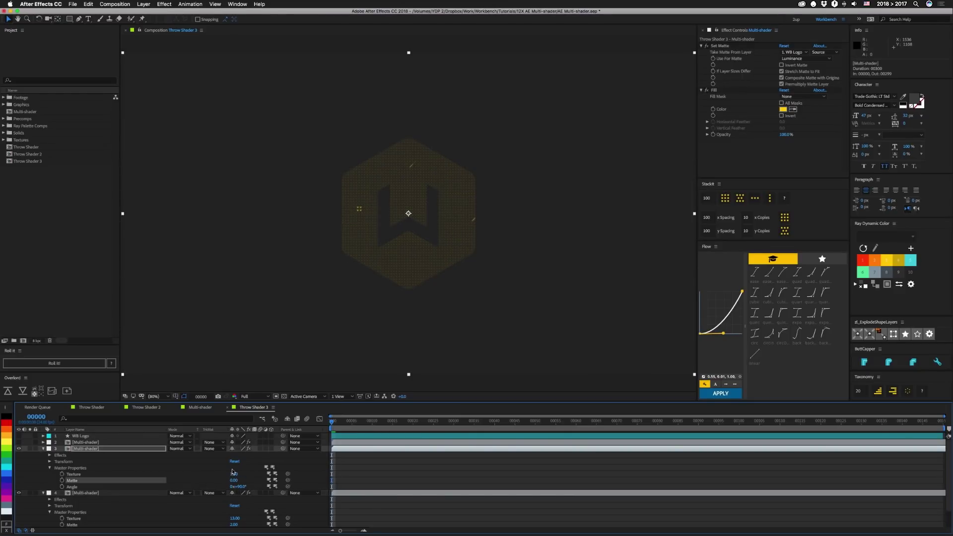
{"action": "left_click", "coordinate": [233, 474]}
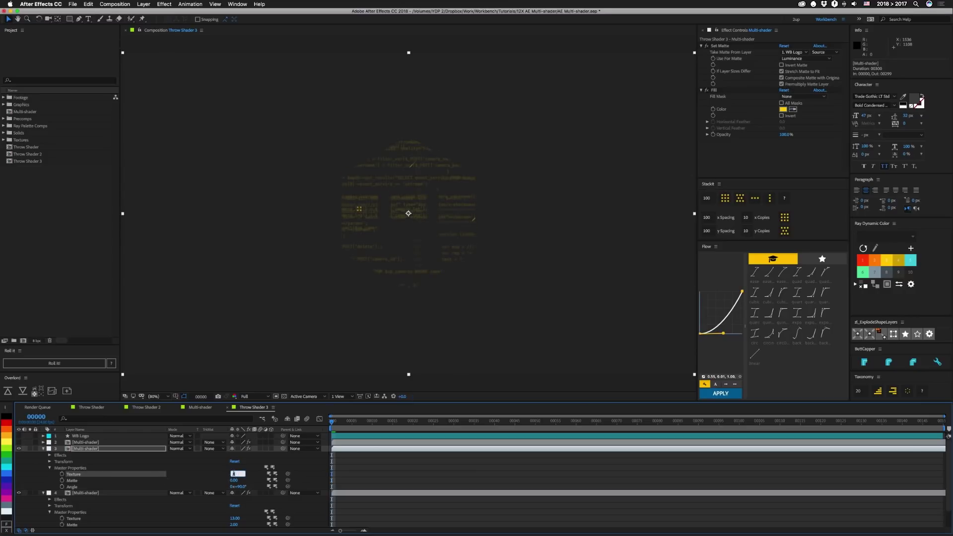
{"action": "left_click", "coordinate": [234, 480]}
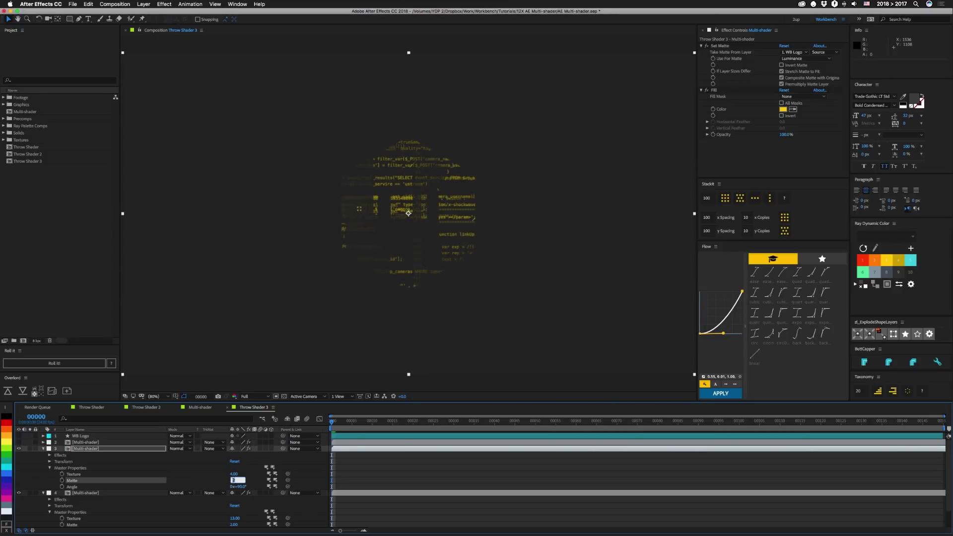
{"action": "key", "text": "Return"}
Step: Expand the second Multi-shader layer's properties and set its Texture to 1
{"action": "left_click", "coordinate": [43, 449]}
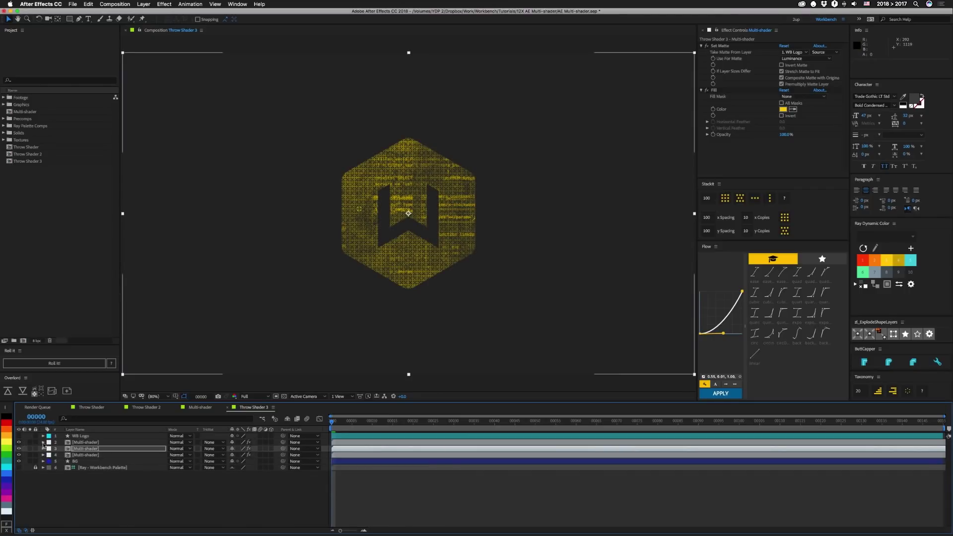
{"action": "left_click", "coordinate": [43, 443]}
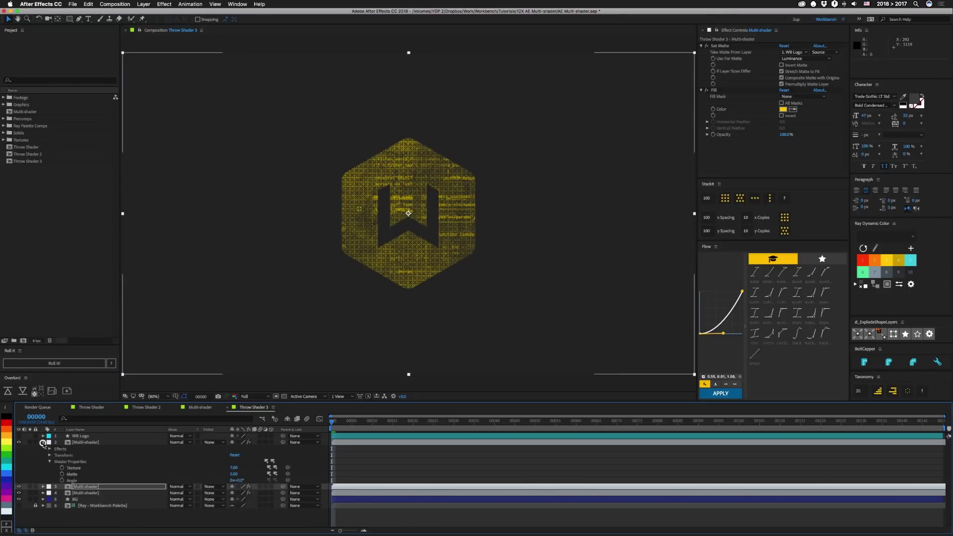
{"action": "left_click", "coordinate": [233, 475]}
{"action": "left_click", "coordinate": [233, 468]}
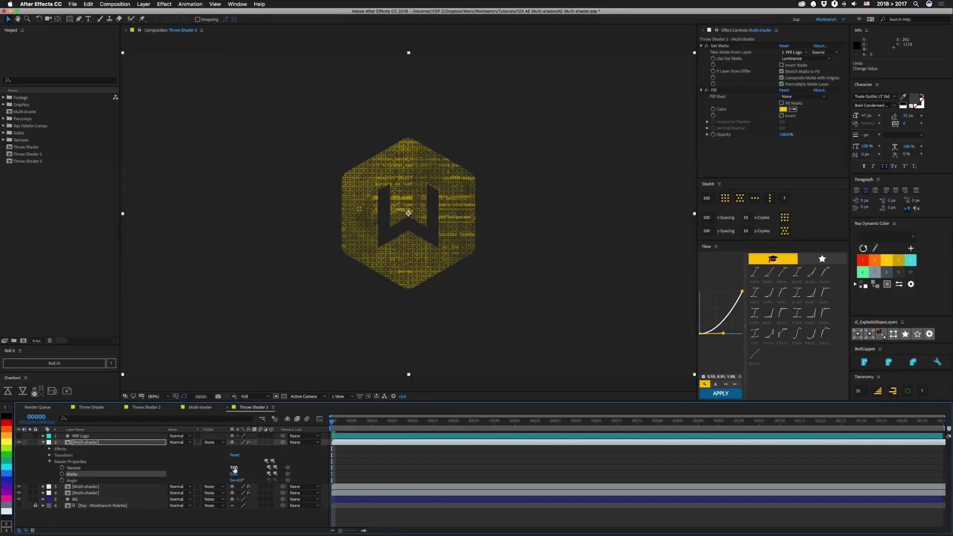
{"action": "key", "text": "Up"}
{"action": "key", "text": "Up"}
{"action": "key", "text": "Up"}
{"action": "key", "text": "Up"}
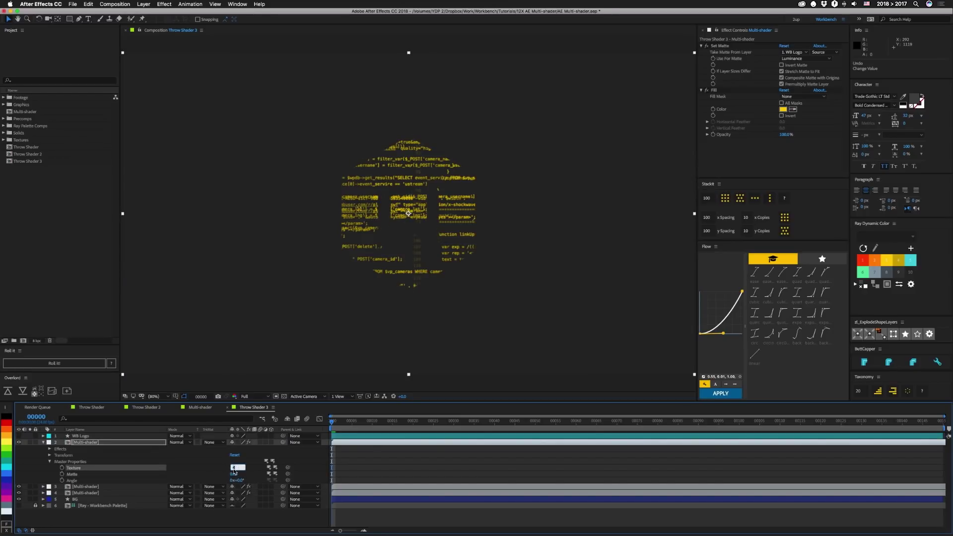
{"action": "type", "text": "1"}
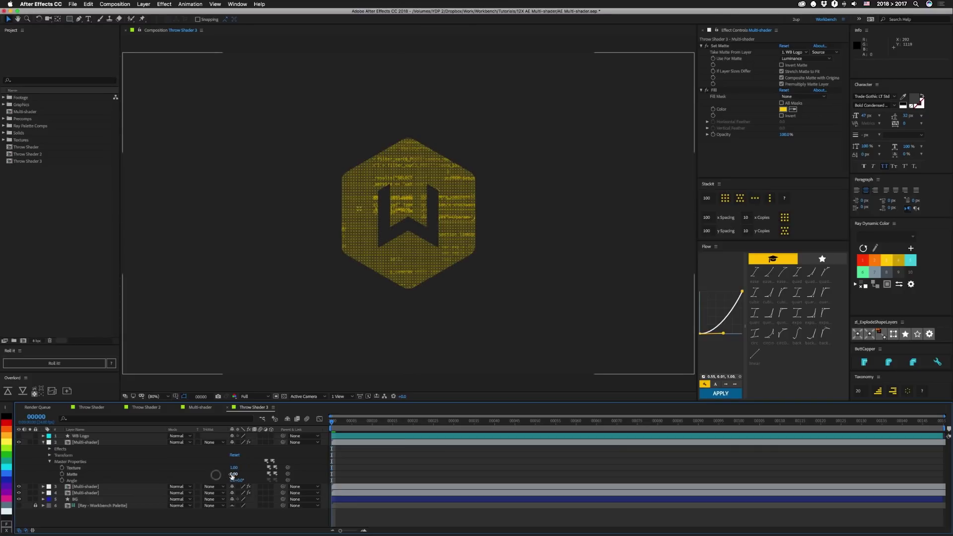
{"action": "left_click", "coordinate": [232, 474]}
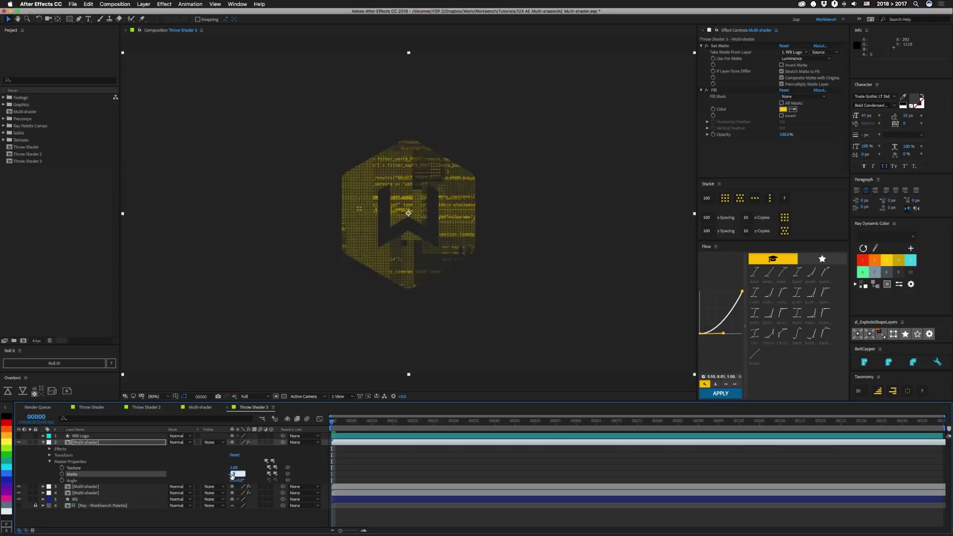
Step: Set its Matte to 4 and Angle to 180°, then move the fourth layer up under WB Logo
{"action": "key", "text": "Up"}
{"action": "key", "text": "Return"}
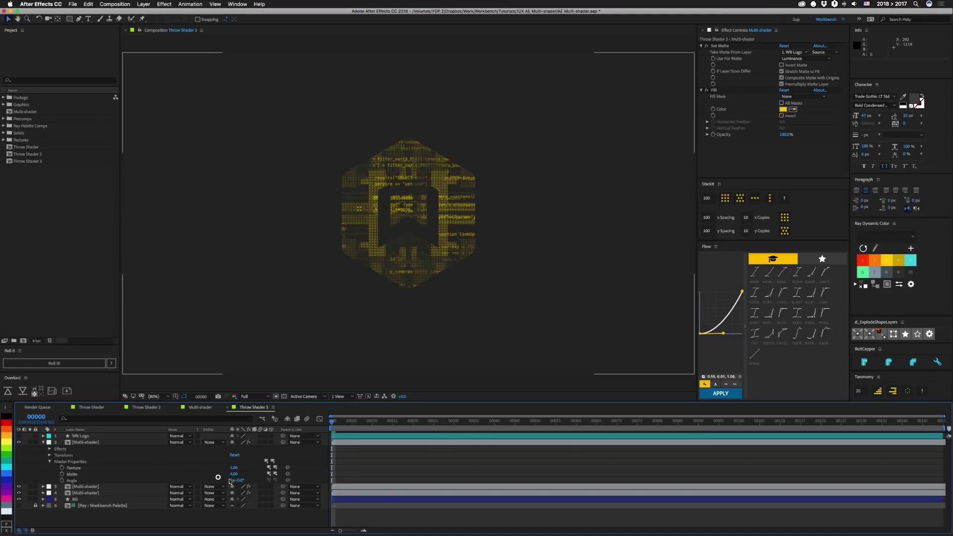
{"action": "left_click", "coordinate": [241, 480]}
{"action": "key", "text": "Return"}
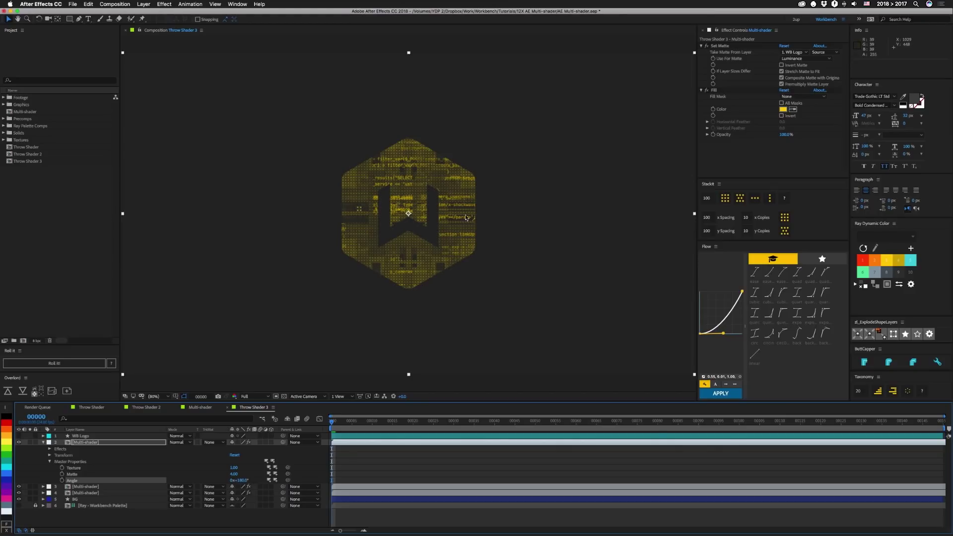
{"action": "left_click", "coordinate": [43, 443]}
{"action": "left_click_drag", "start_coordinate": [82, 455], "coordinate": [81, 439]}
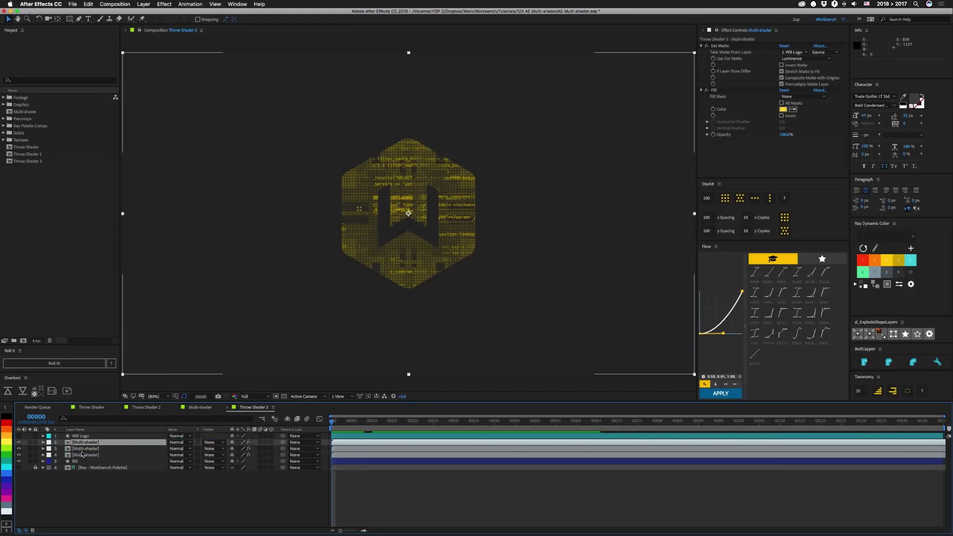
Step: Set layer 2's blending mode to Add and preview the result
{"action": "left_click", "coordinate": [188, 442]}
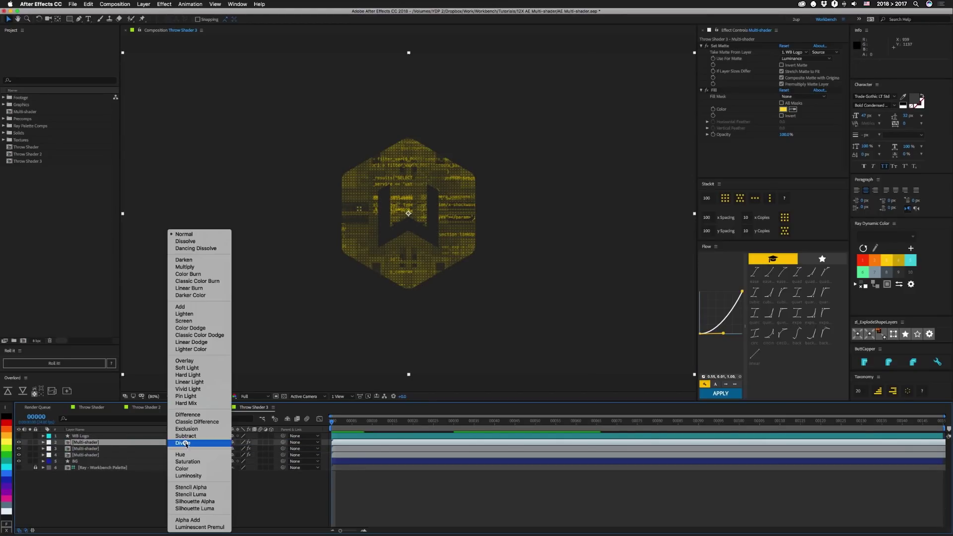
{"action": "left_click", "coordinate": [185, 307]}
{"action": "key", "text": "space"}
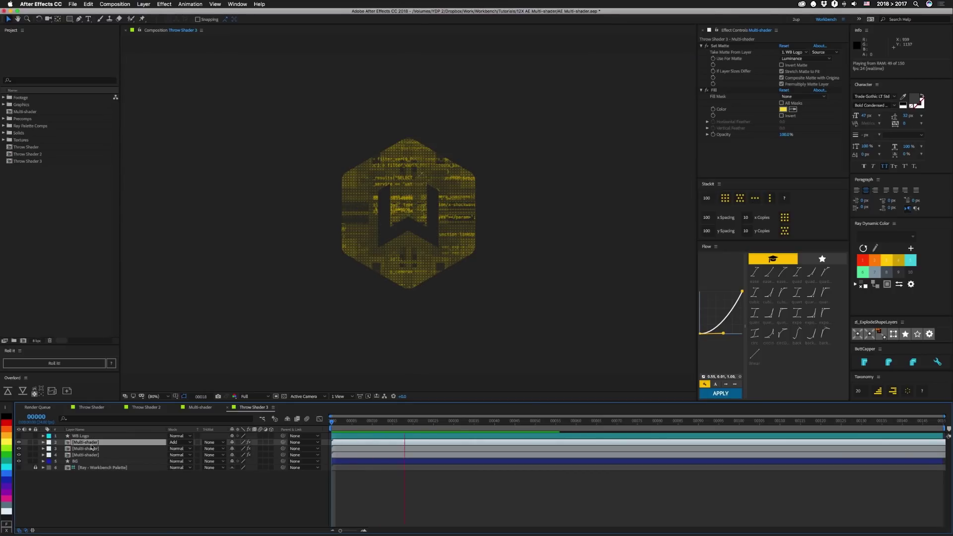
{"action": "key", "text": "space"}
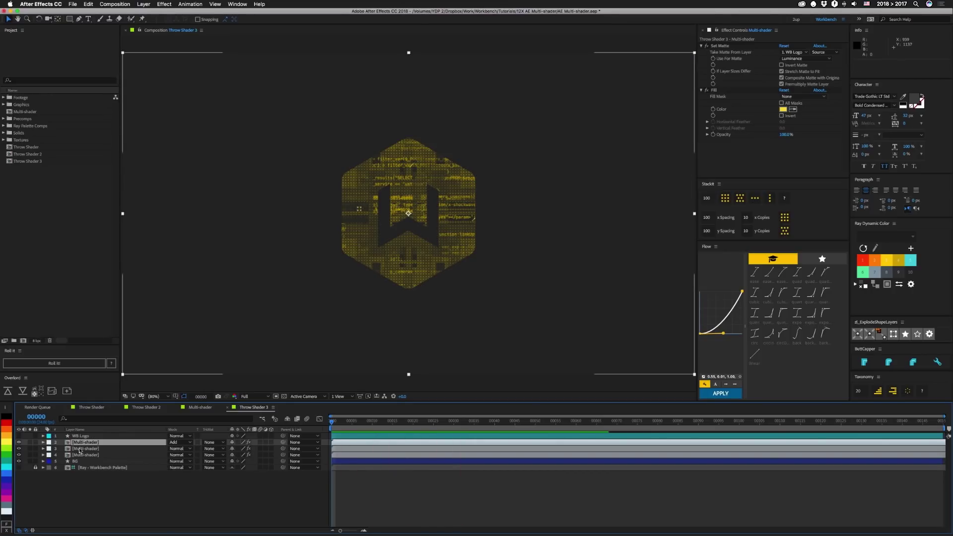
Step: Duplicate the Add Multi-shader layer twice, shifting the copies 24 and 13 frames earlier
{"action": "left_click", "coordinate": [84, 443]}
{"action": "key", "text": "ctrl+d"}
{"action": "left_click_drag", "start_coordinate": [400, 443], "coordinate": [351, 443]}
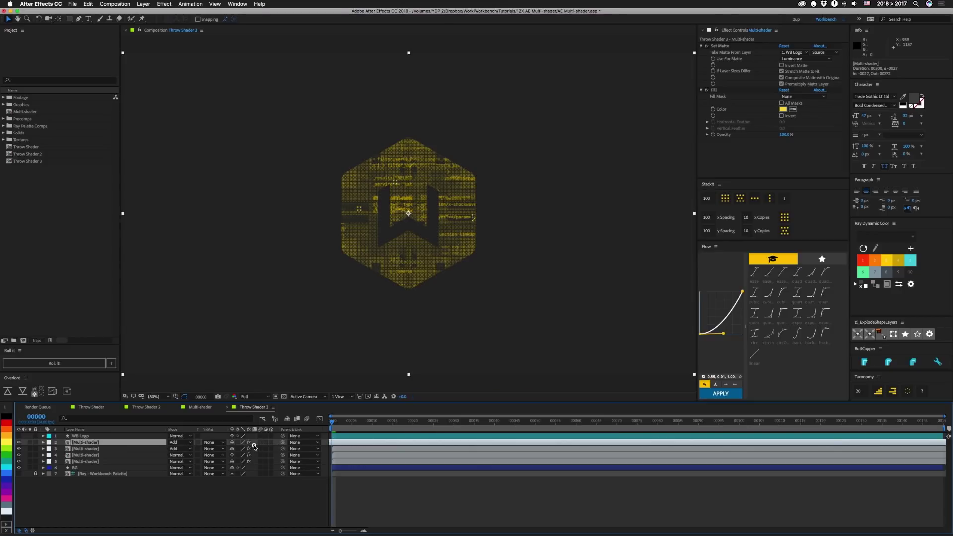
{"action": "key", "text": "ctrl+d"}
{"action": "key", "text": "alt+Page_Up"}
{"action": "key", "text": "alt+Page_Up"}
{"action": "key", "text": "alt+Page_Up"}
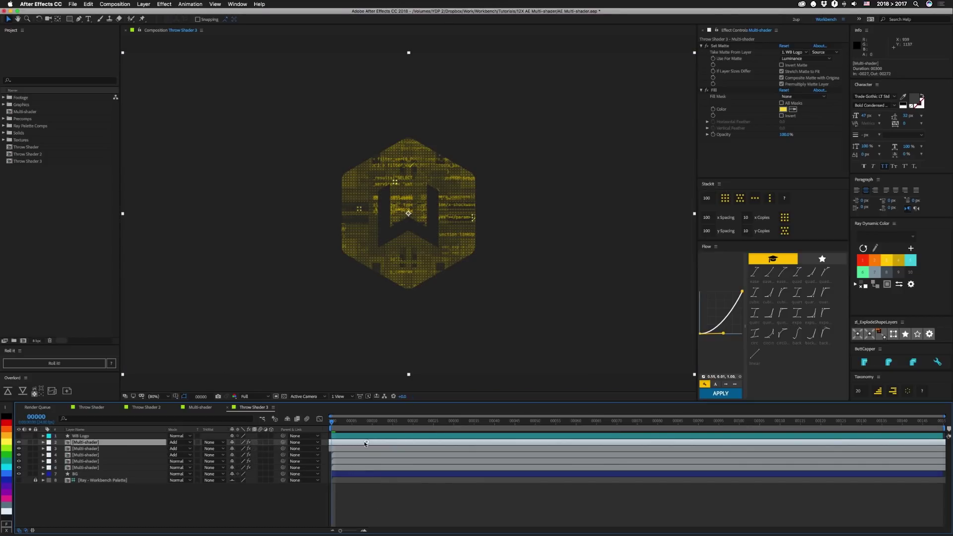
{"action": "left_click_drag", "start_coordinate": [367, 442], "coordinate": [315, 443]}
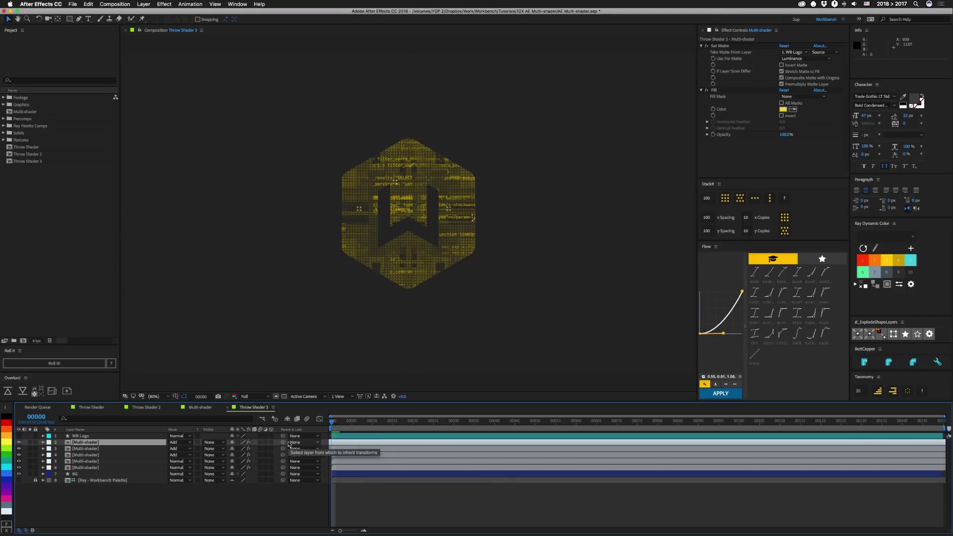
Step: Reveal a lower Multi-shader layer's Position and play a preview of the comp
{"action": "left_click", "coordinate": [428, 467]}
{"action": "key", "text": "p"}
{"action": "key", "text": "space"}
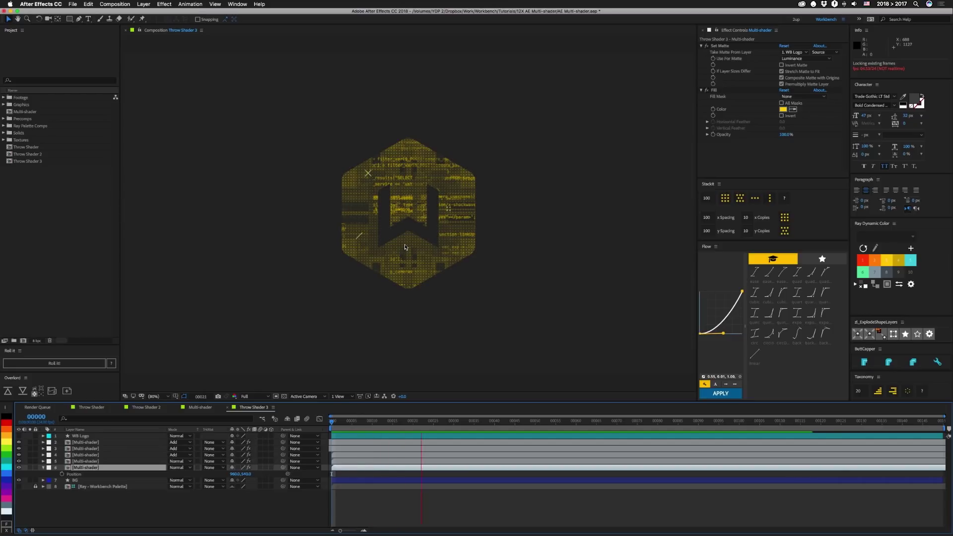
Step: Place the Digital Grain precomp into Throw Shader 3 above the BG layer
{"action": "key", "text": "space"}
{"action": "left_click", "coordinate": [3, 120]}
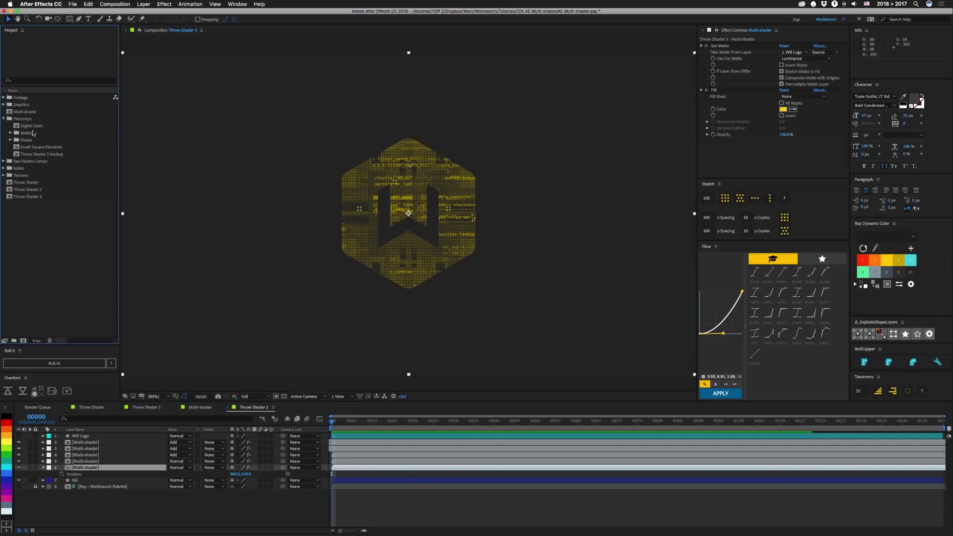
{"action": "left_click_drag", "start_coordinate": [32, 126], "coordinate": [75, 477]}
Step: Apply a Fill effect to Digital Grain using the Workbench dark gray, then preview
{"action": "key", "text": "ctrl+space"}
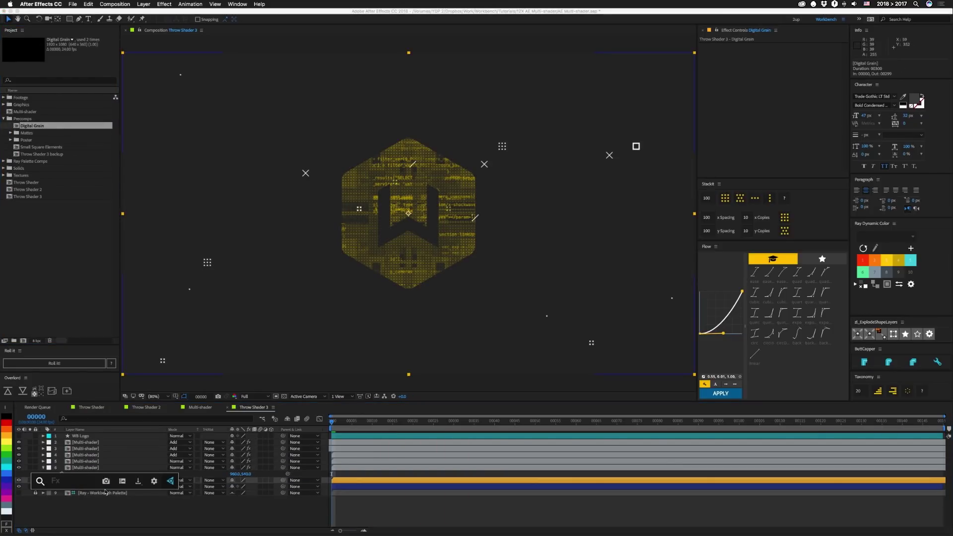
{"action": "type", "text": "fill"}
{"action": "key", "text": "Return"}
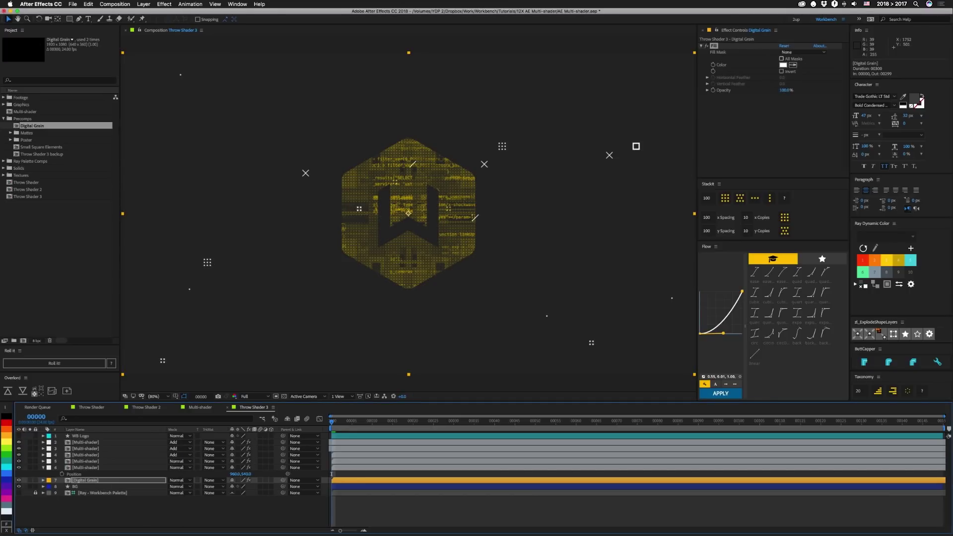
{"action": "left_click", "coordinate": [864, 248]}
{"action": "left_click", "coordinate": [899, 274]}
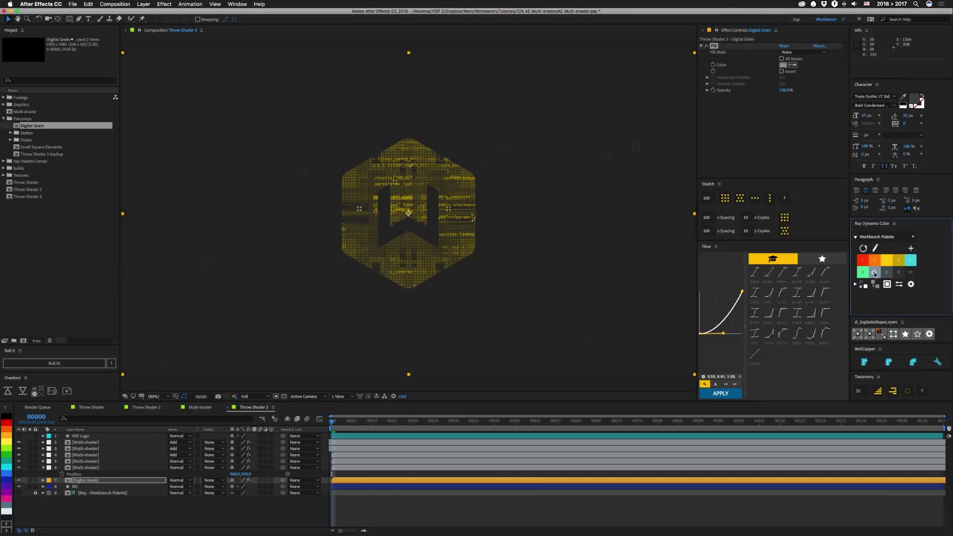
{"action": "key", "text": "space"}
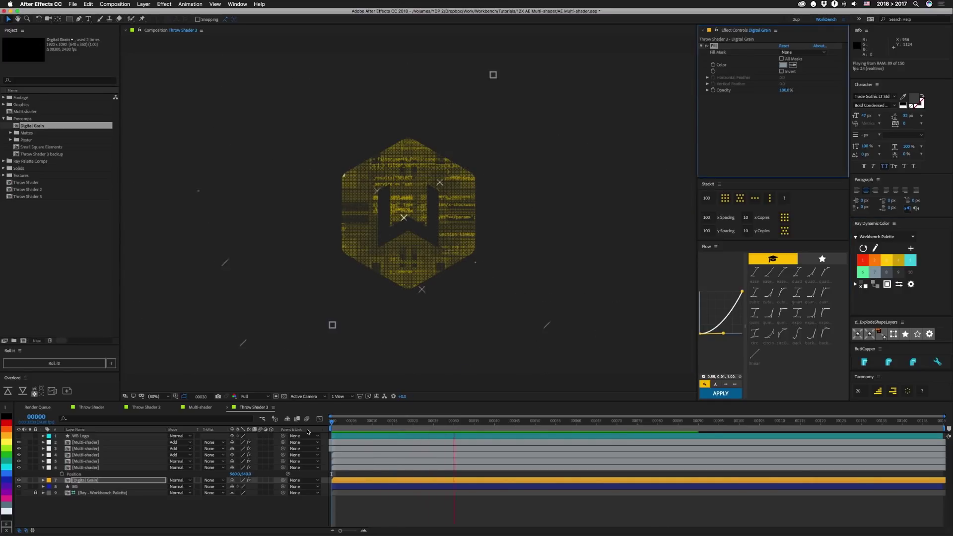